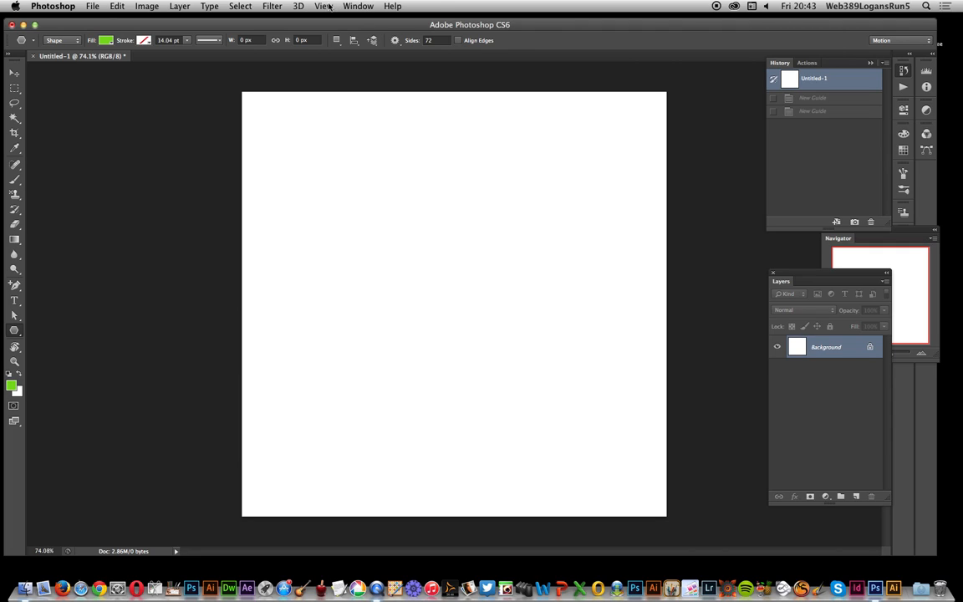
Step: Add a vertical guide at the 50% position of the canvas
left_click(330, 7)
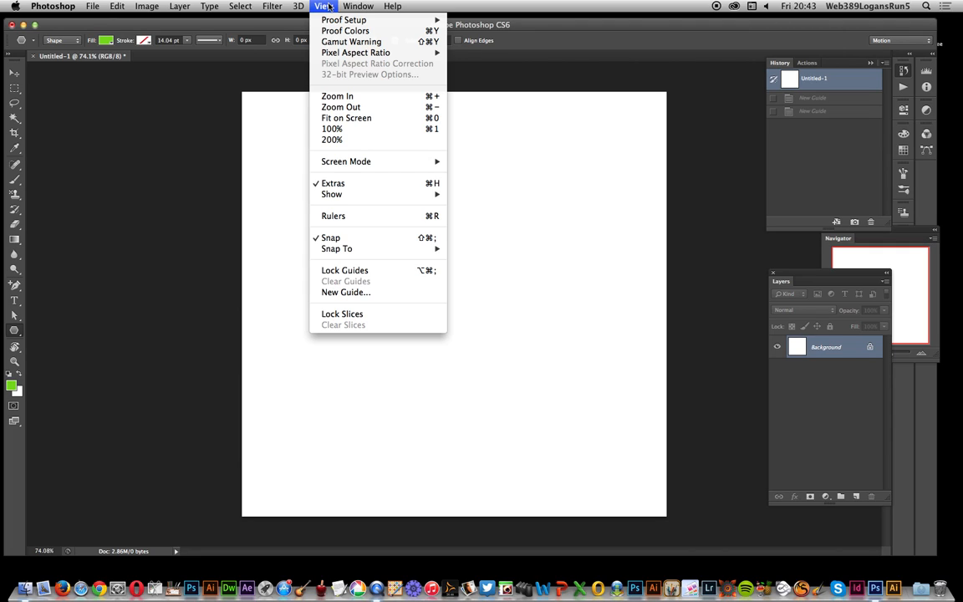
left_click(366, 293)
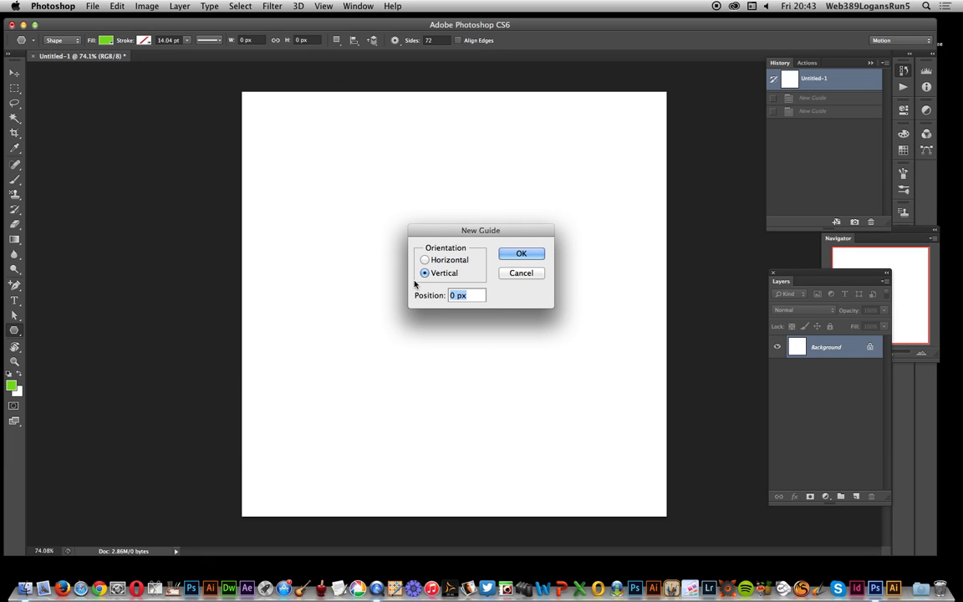
type("50%")
left_click(527, 253)
Step: Add a horizontal guide at position 500, crossing the vertical guide at the canvas centre
left_click(320, 6)
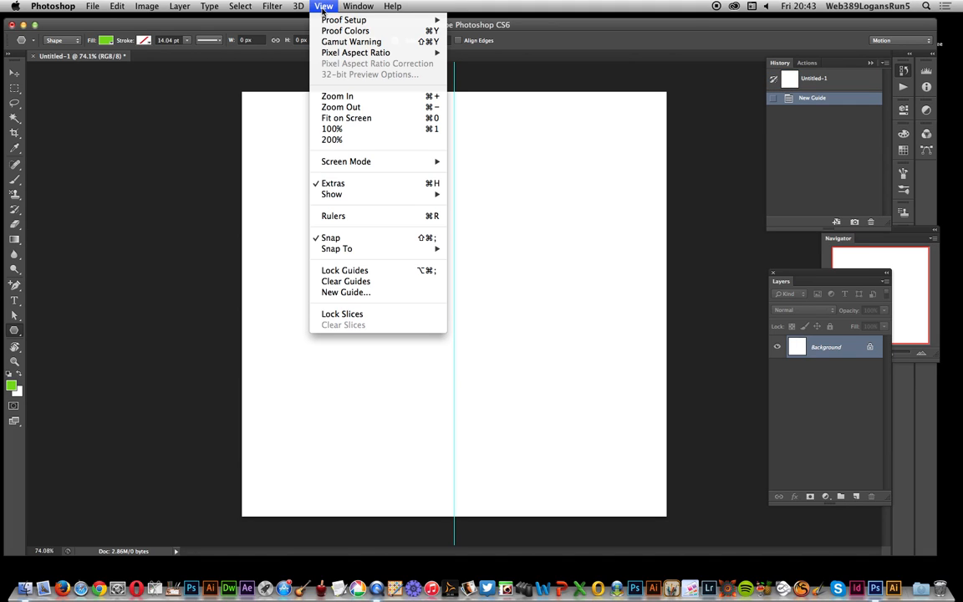
left_click(357, 294)
left_click(425, 260)
left_click(469, 295)
key("super+a")
type("500")
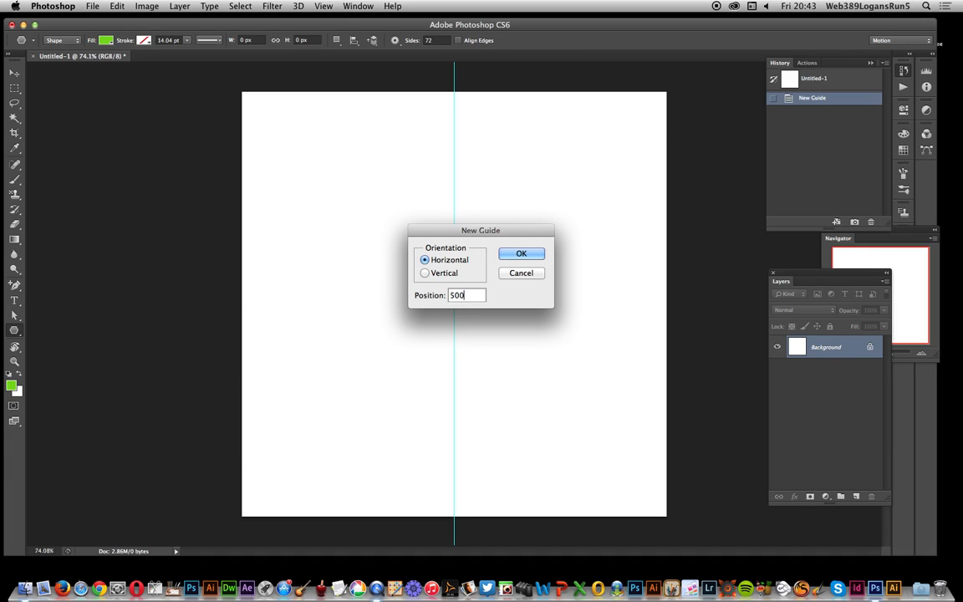
left_click(523, 254)
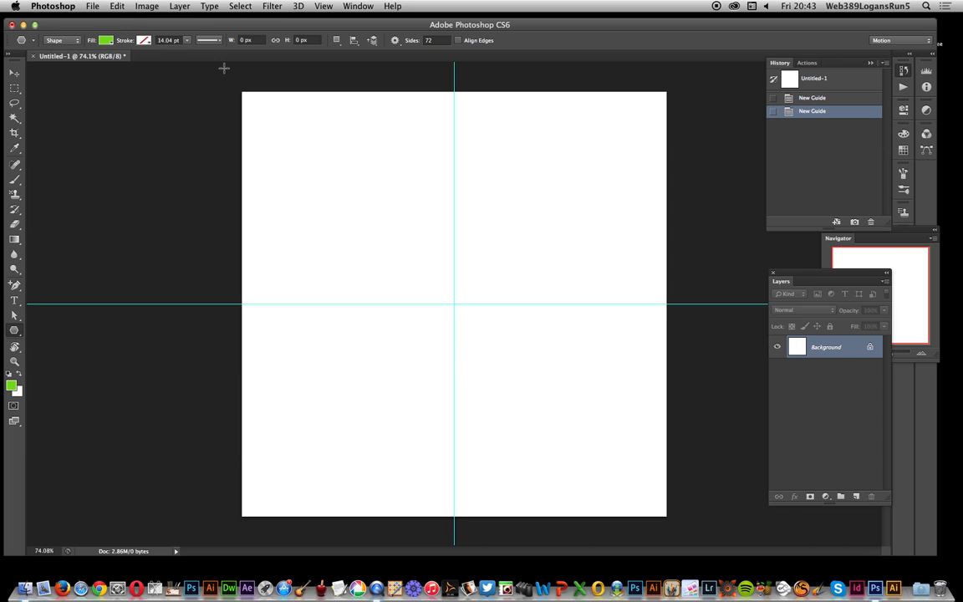
Step: Keep the Polygon tool in Shape mode and set its fill colour to black
left_click(58, 38)
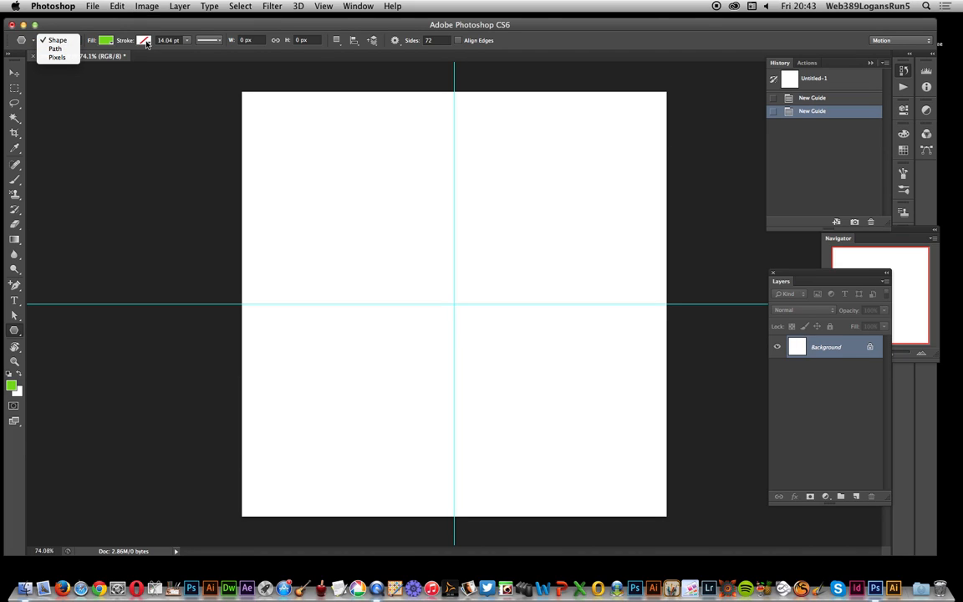
left_click(109, 32)
left_click(105, 40)
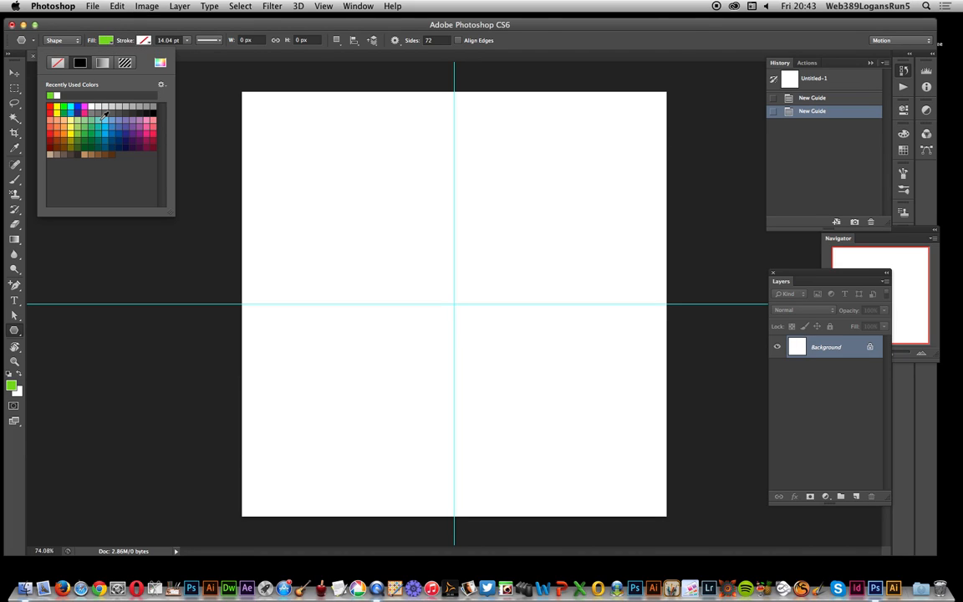
left_click(153, 111)
left_click(147, 32)
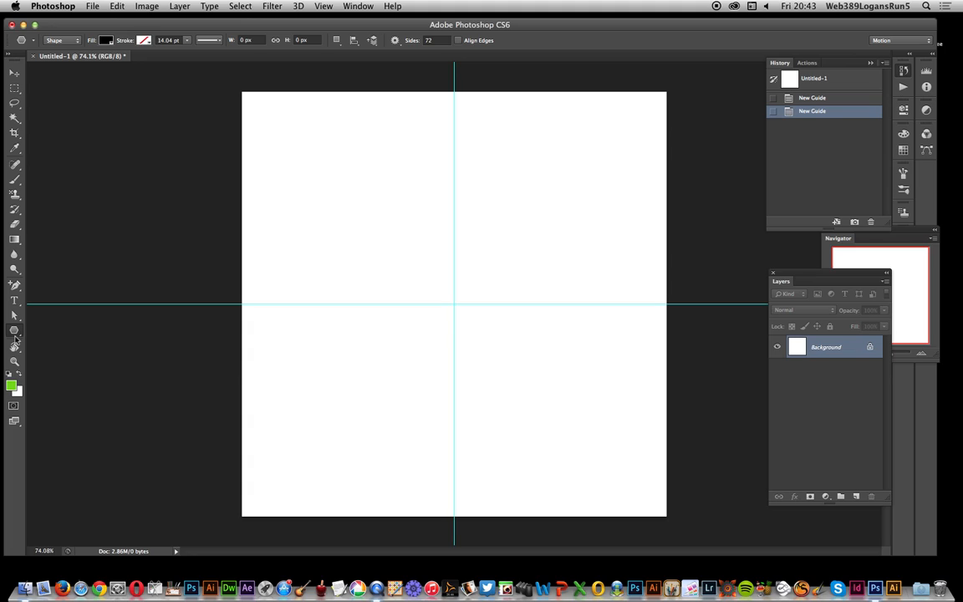
Step: Draw a 72-sided polygon about 788 px across, centred on the intersection of the guides
left_click(14, 332)
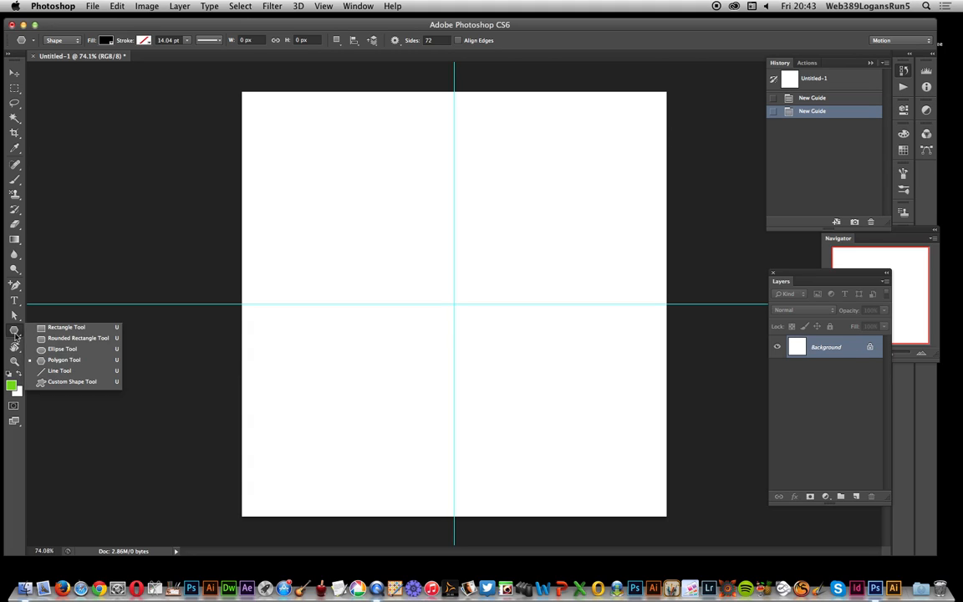
left_click(65, 360)
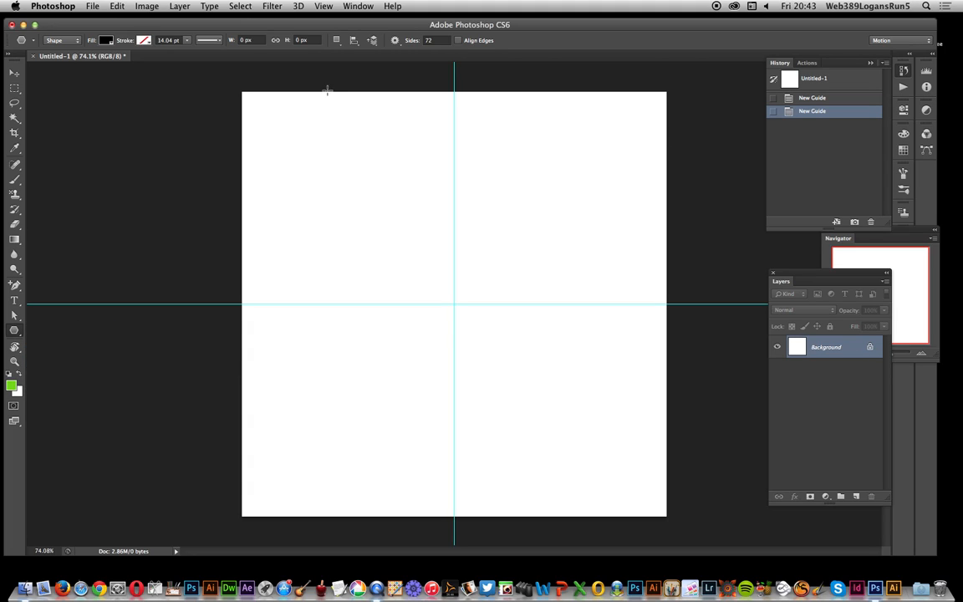
left_click(434, 39)
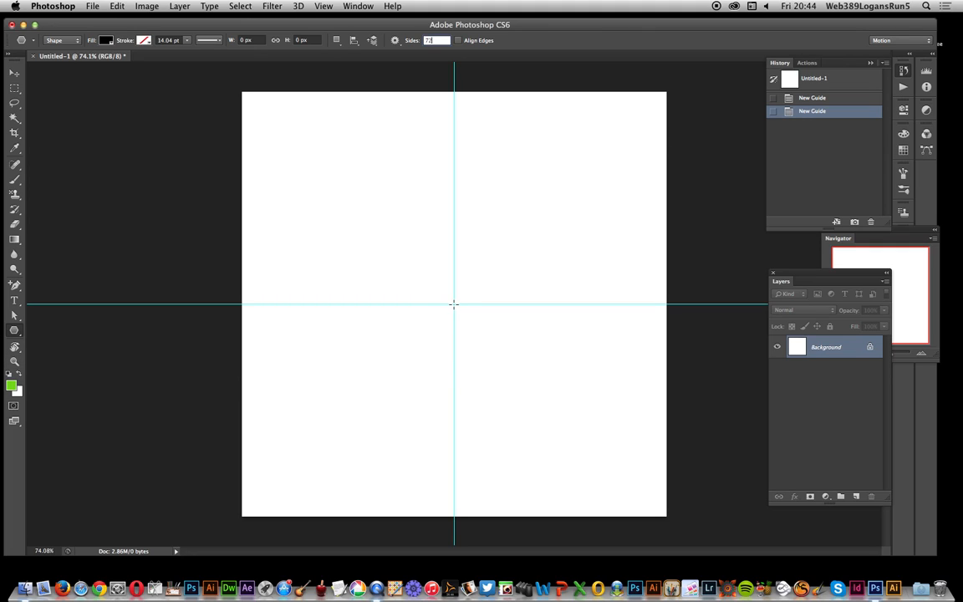
left_click_drag(455, 304, 570, 429)
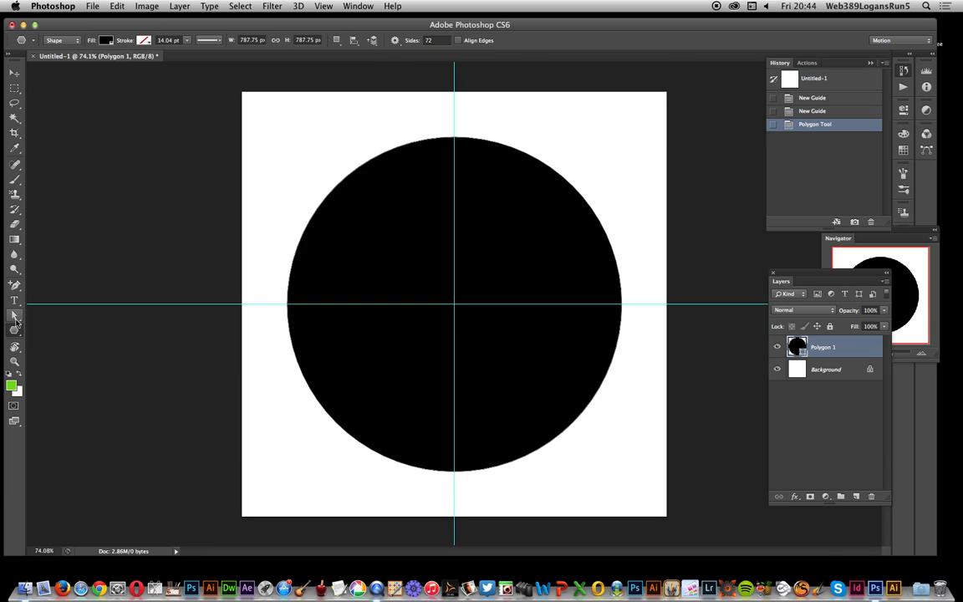
Step: Show all the polygon's anchor points with the Direct Selection tool and move the leftmost anchor to the guide intersection
left_click(15, 314)
left_click(80, 326)
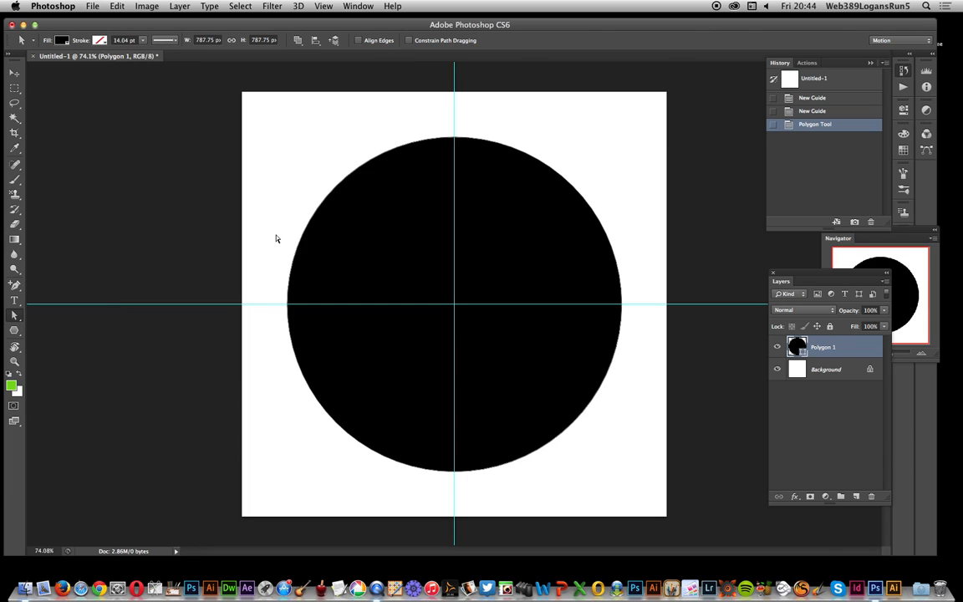
left_click_drag(273, 131, 647, 493)
left_click_drag(289, 309, 454, 306)
left_click(290, 311)
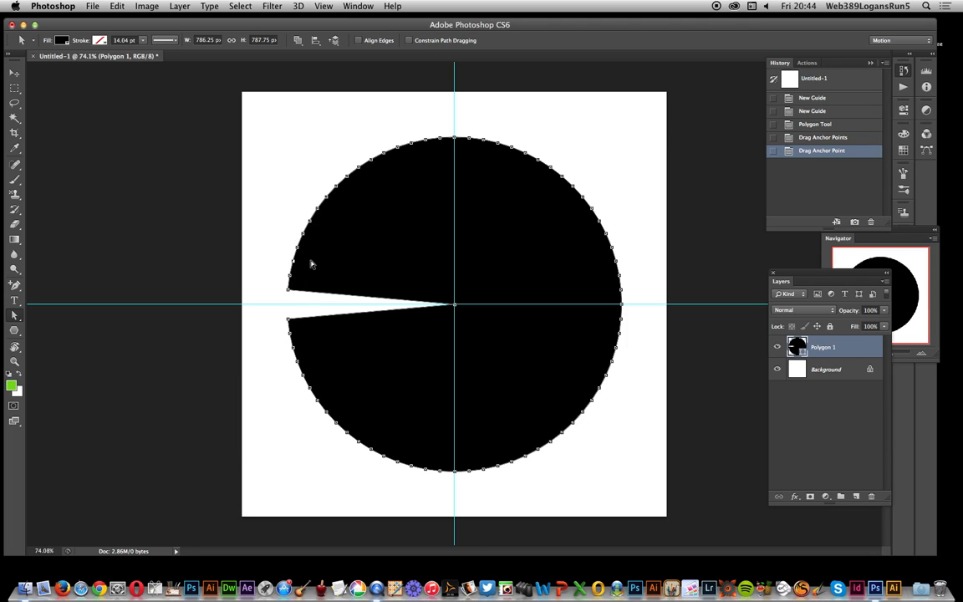
Step: Move every third anchor point of the upper-left quarter, up to the topmost one, to the guide intersection
left_click_drag(294, 265, 454, 306)
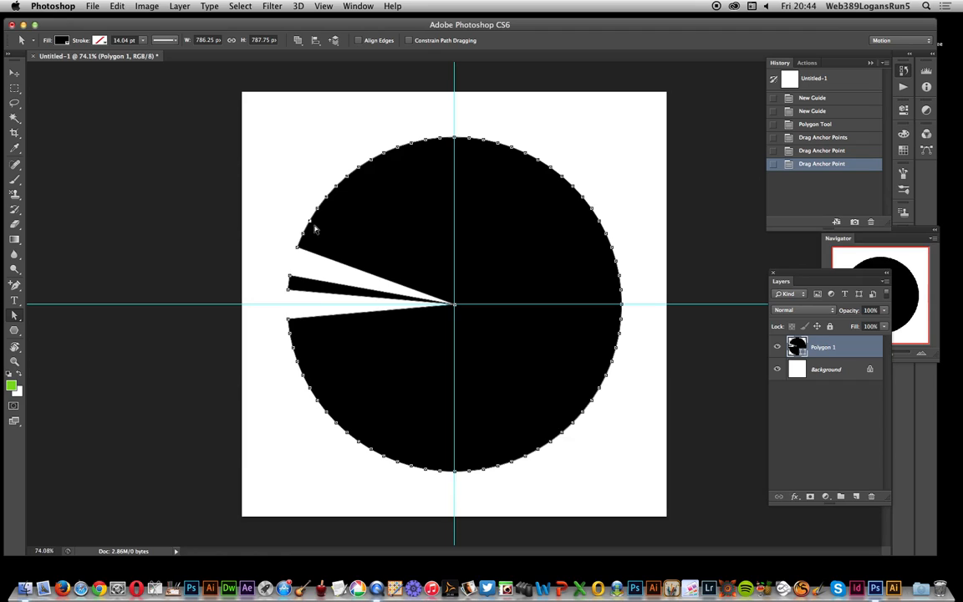
left_click_drag(310, 224, 454, 305)
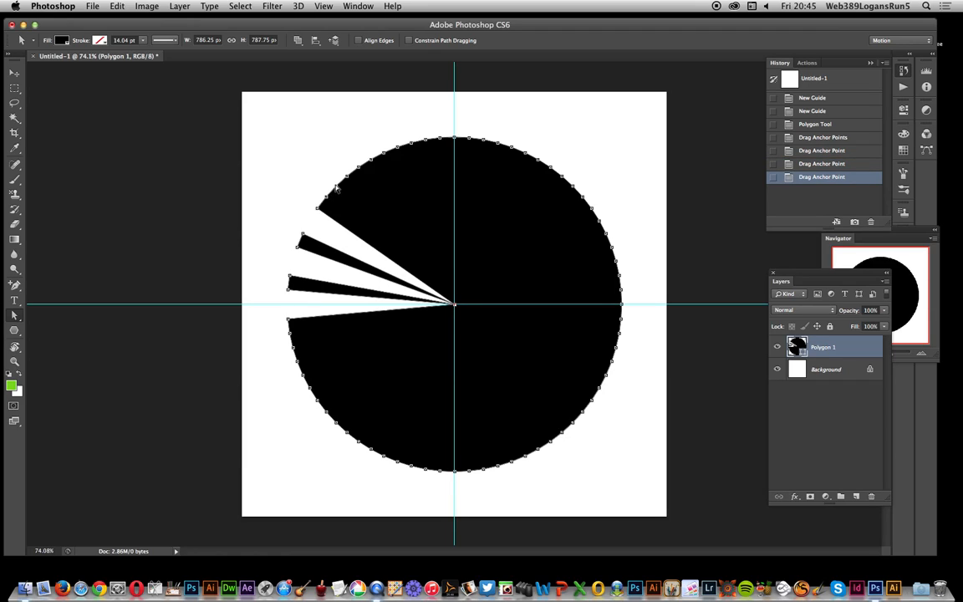
left_click_drag(338, 188, 455, 305)
left_click_drag(373, 163, 455, 304)
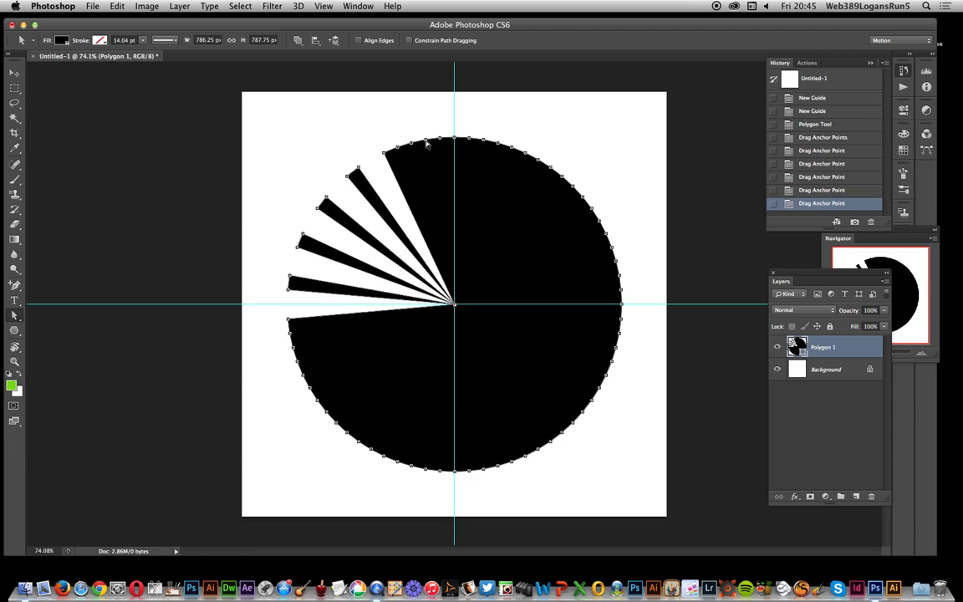
left_click_drag(410, 147, 454, 305)
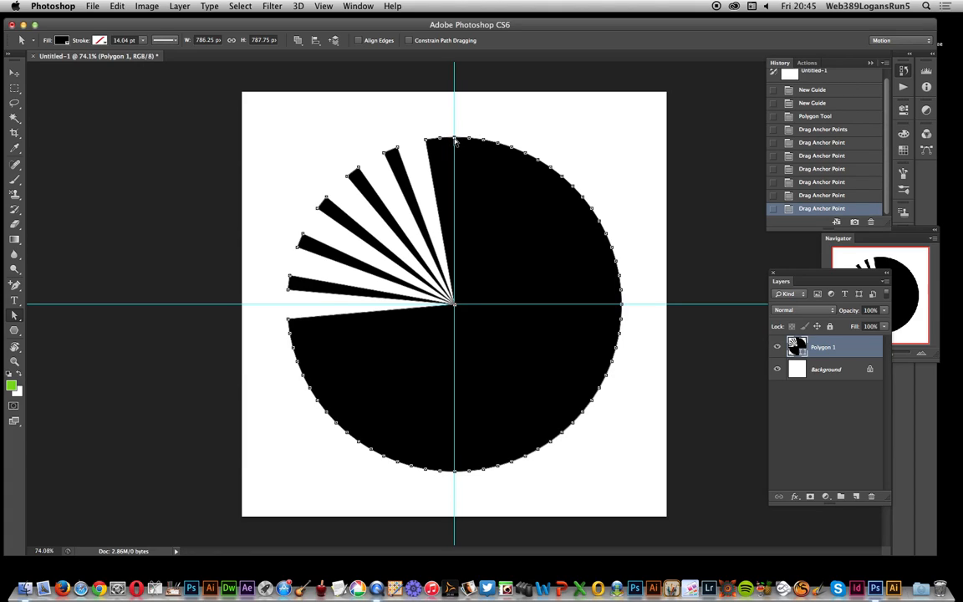
left_click_drag(455, 142, 455, 304)
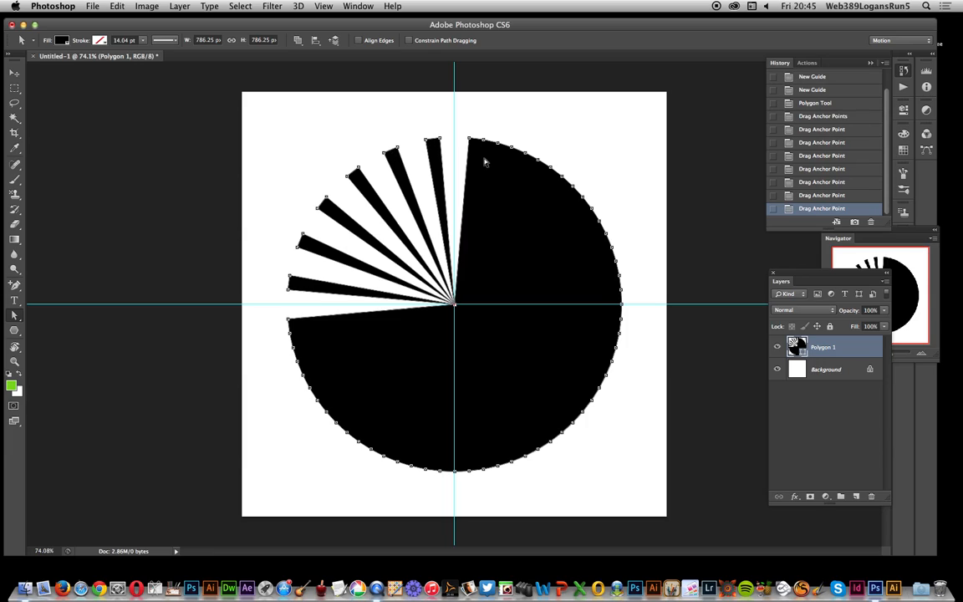
Step: Move every third anchor point of the upper-right quarter, through the rightmost one, to the guide intersection
left_click_drag(499, 147, 455, 305)
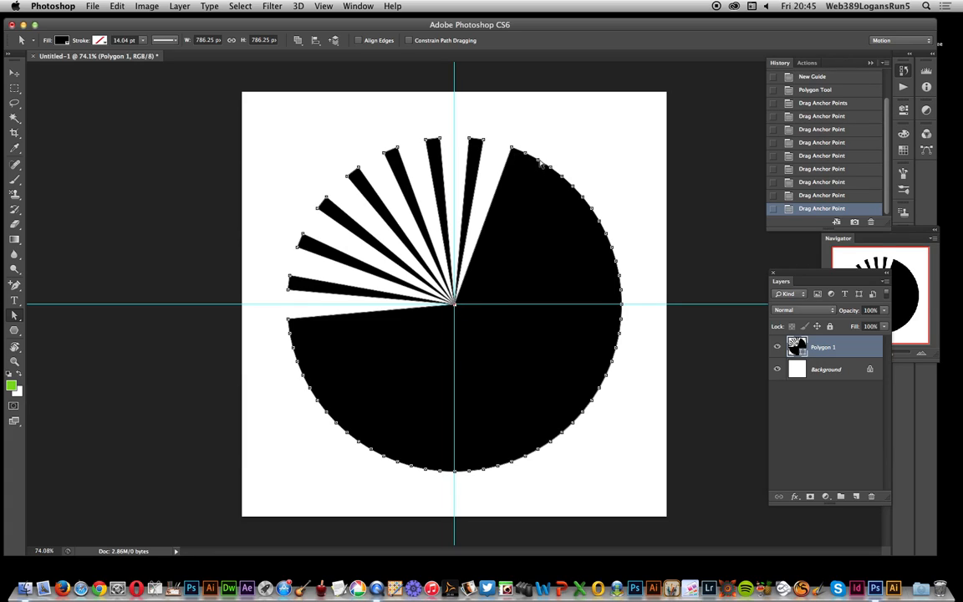
left_click_drag(539, 165, 456, 305)
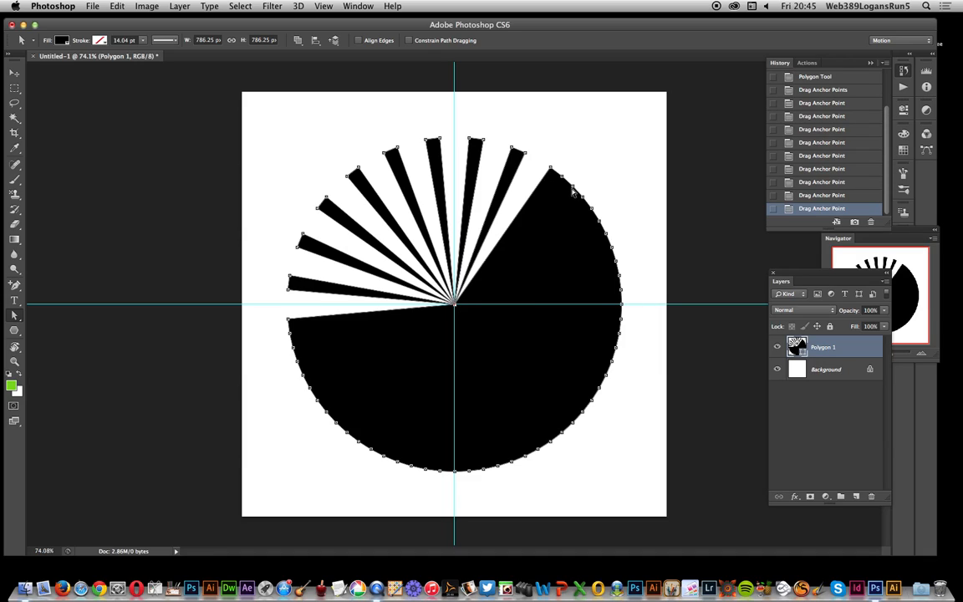
left_click_drag(574, 192, 456, 306)
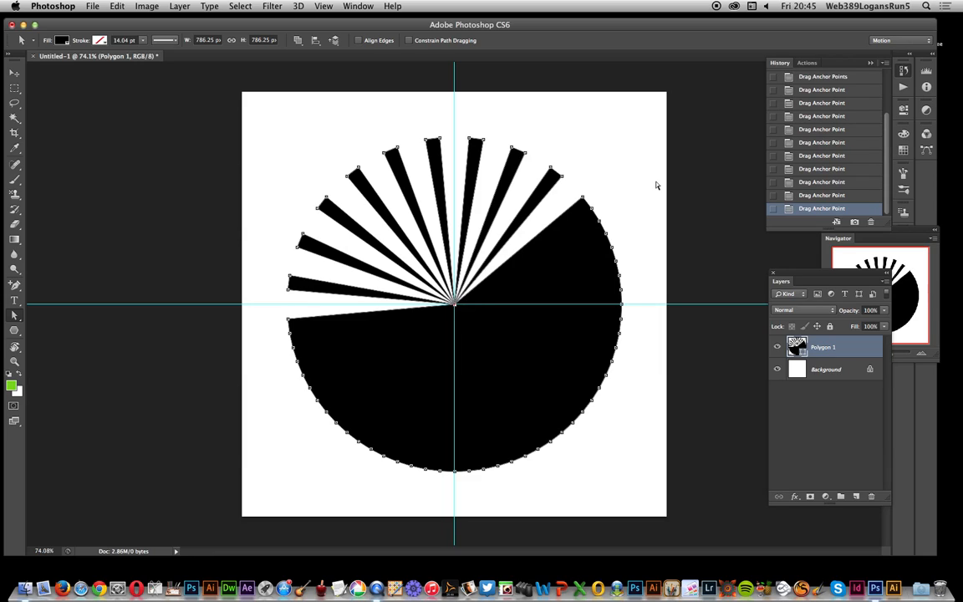
left_click_drag(601, 224, 456, 307)
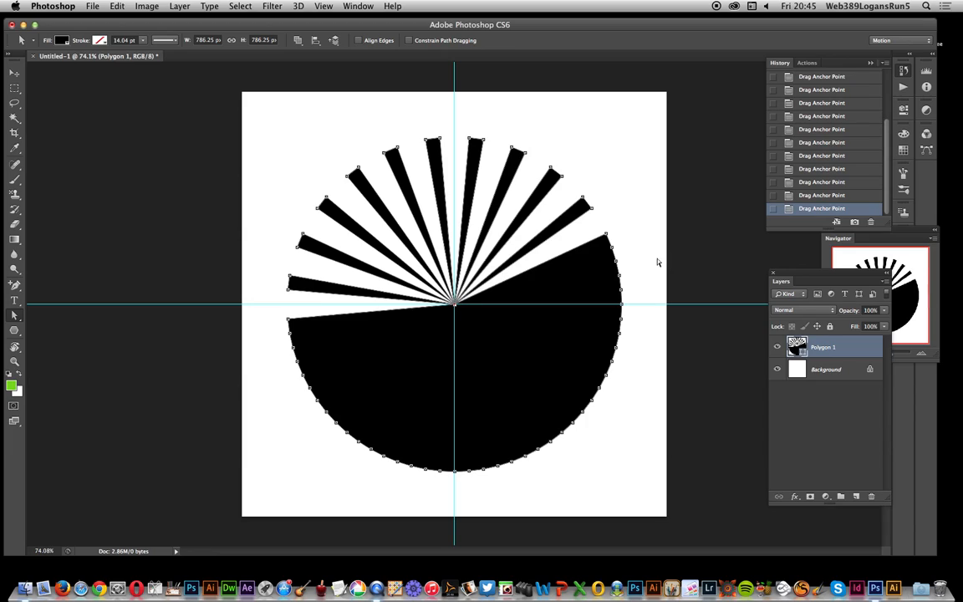
mouse_move(616, 265)
left_mouse_down()
mouse_move(498, 286)
mouse_move(456, 306)
left_mouse_up()
left_click_drag(622, 310, 457, 306)
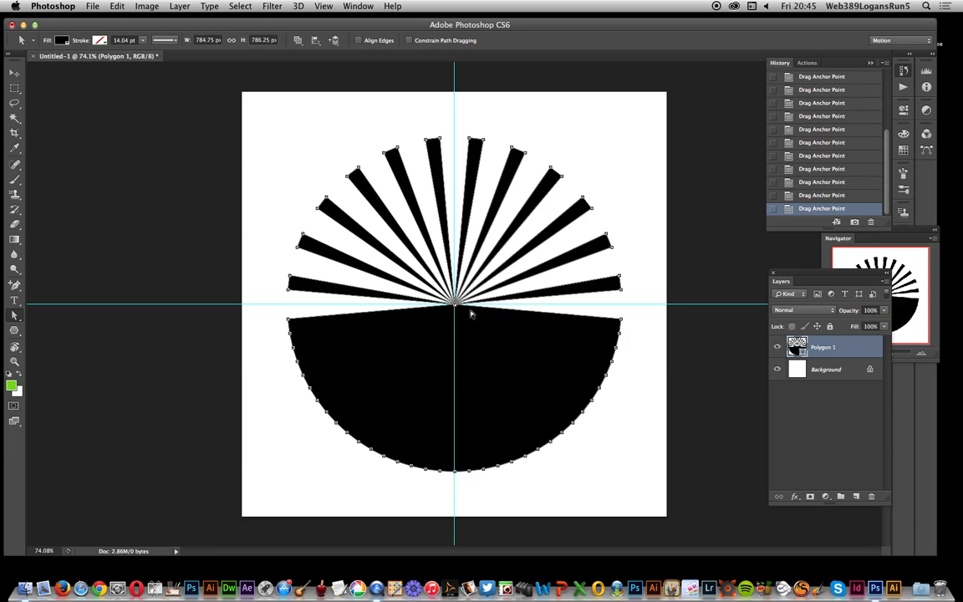
Step: Move every third anchor point of the lower-right quarter, through the bottommost one, to the guide intersection
left_click_drag(616, 349, 471, 315)
left_click_drag(600, 385, 456, 306)
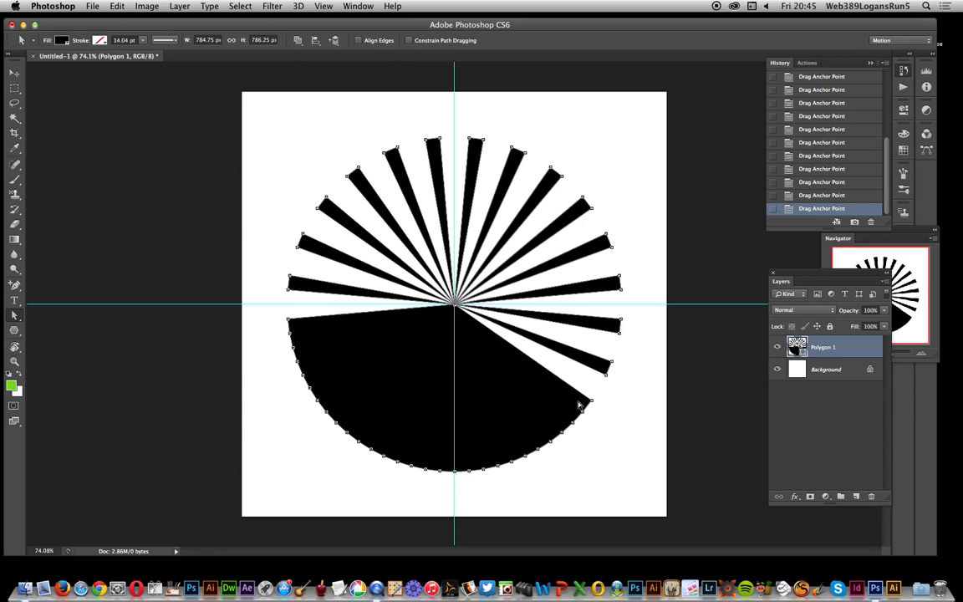
left_click_drag(574, 421, 456, 308)
left_click_drag(540, 452, 457, 307)
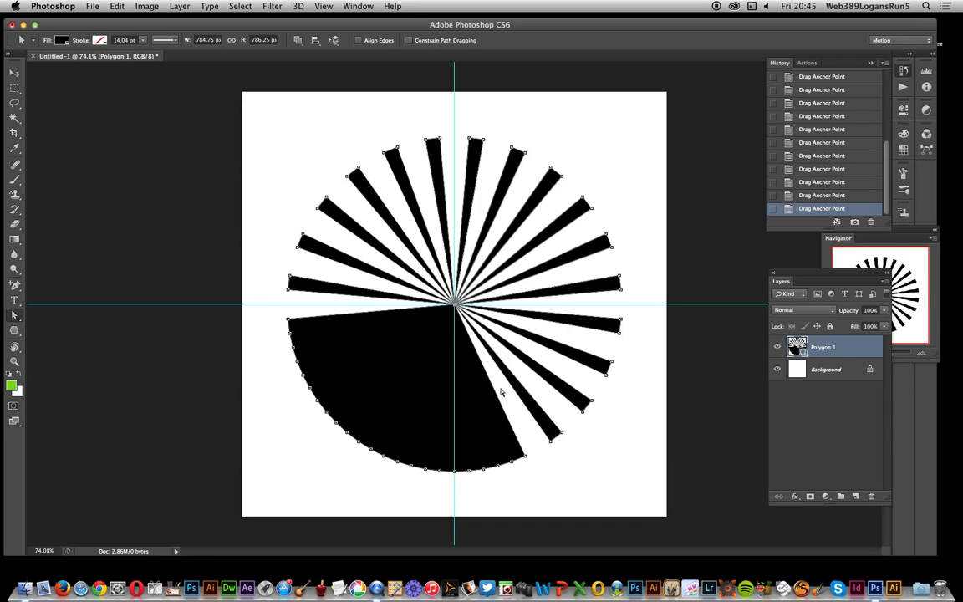
left_click_drag(499, 471, 457, 307)
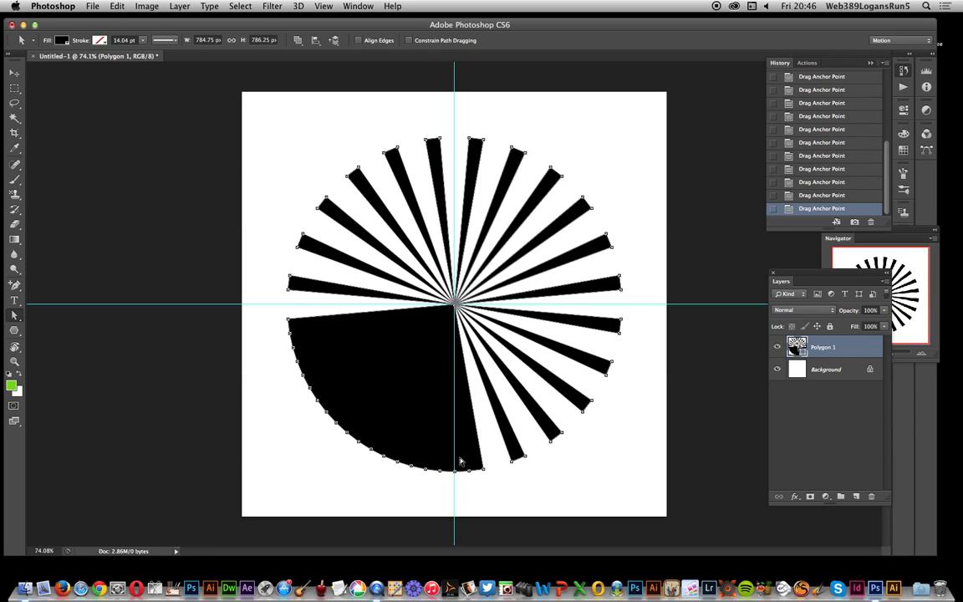
left_click_drag(456, 474, 454, 309)
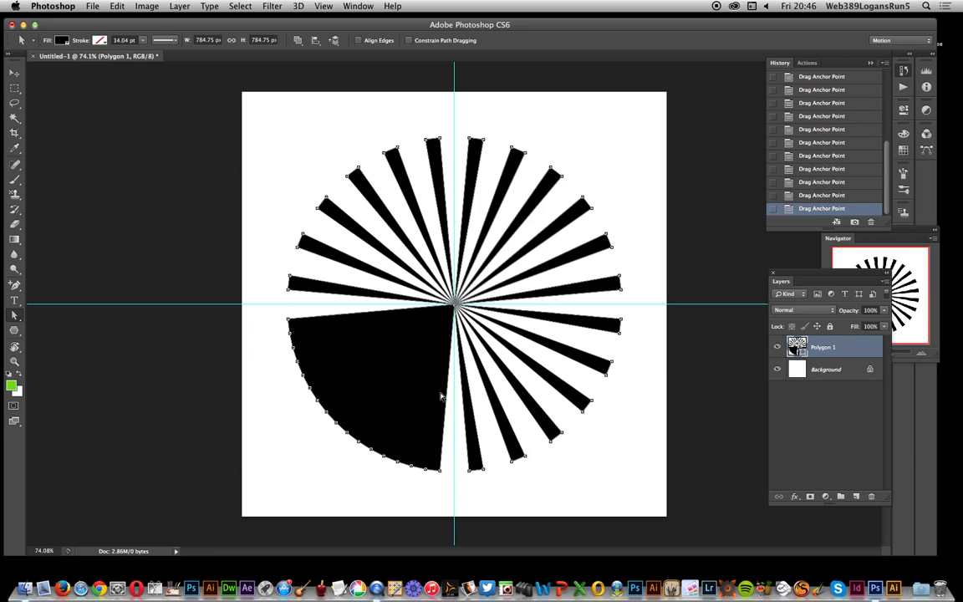
Step: Move every third anchor point of the lower-left quarter to the guide intersection, completing the ring of rays
left_click_drag(412, 467, 456, 308)
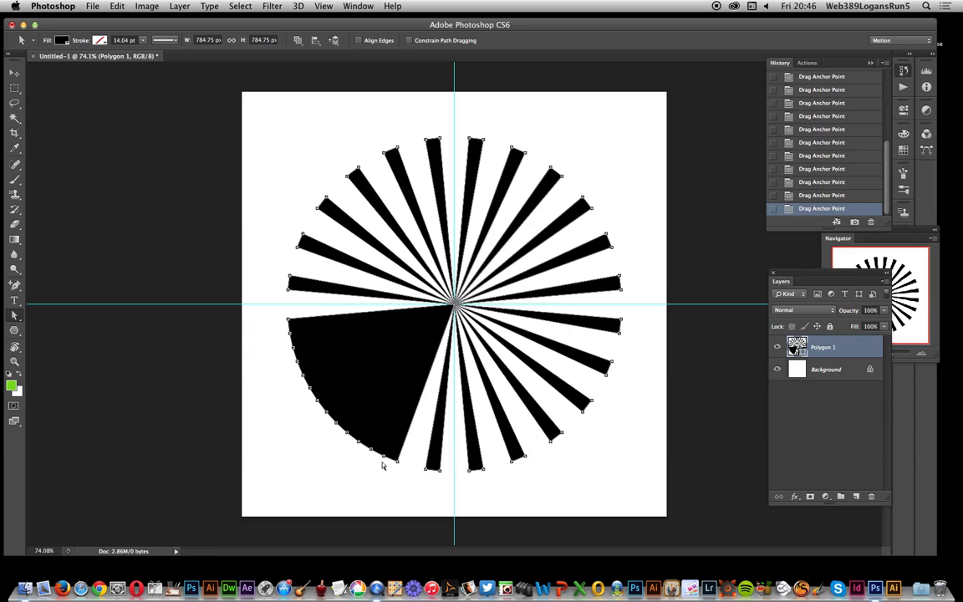
left_click_drag(372, 450, 455, 306)
left_click_drag(338, 423, 456, 306)
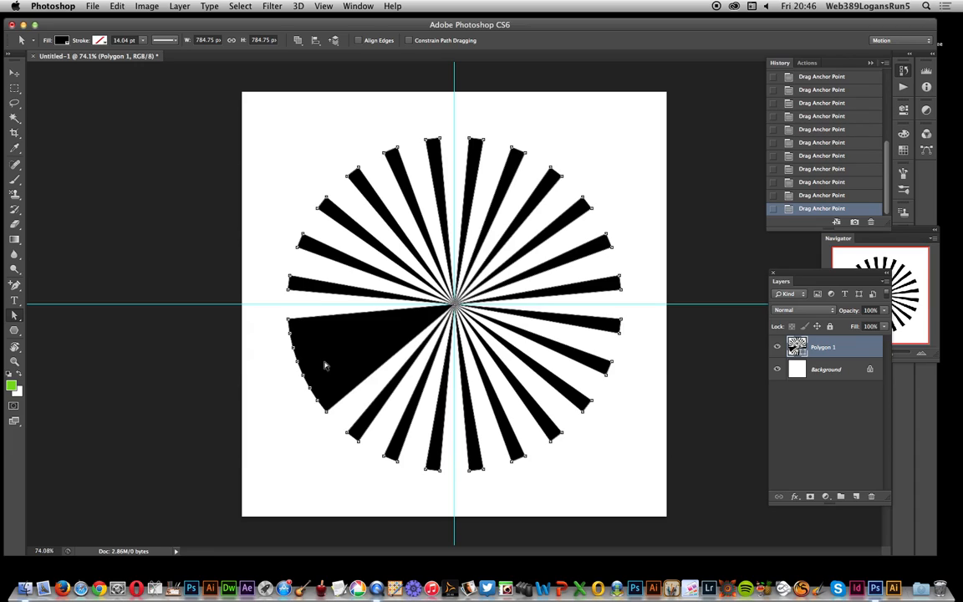
mouse_move(312, 385)
left_mouse_down()
mouse_move(377, 355)
mouse_move(312, 386)
left_mouse_up()
left_click(314, 399)
left_click_drag(309, 391, 454, 306)
left_click_drag(458, 306, 455, 305)
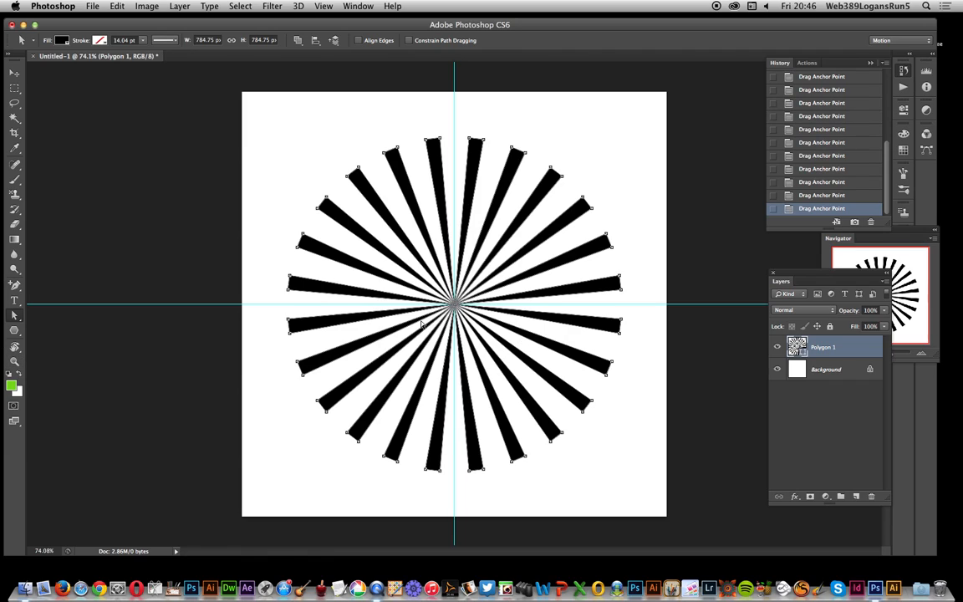
Step: Draw a black circle about 72 px in diameter over the centre of the rays and switch to the Move tool
left_click(14, 329)
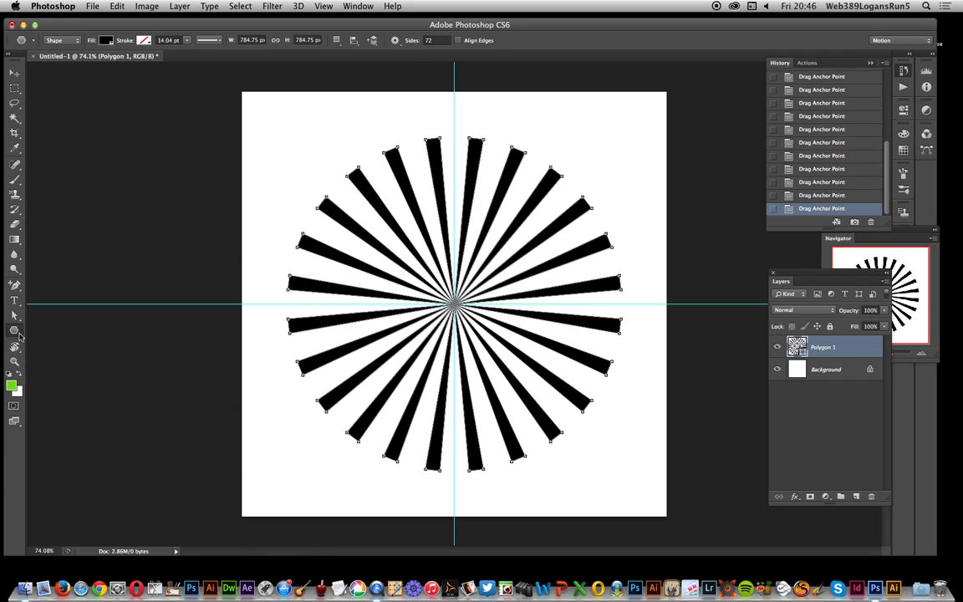
left_click(59, 348)
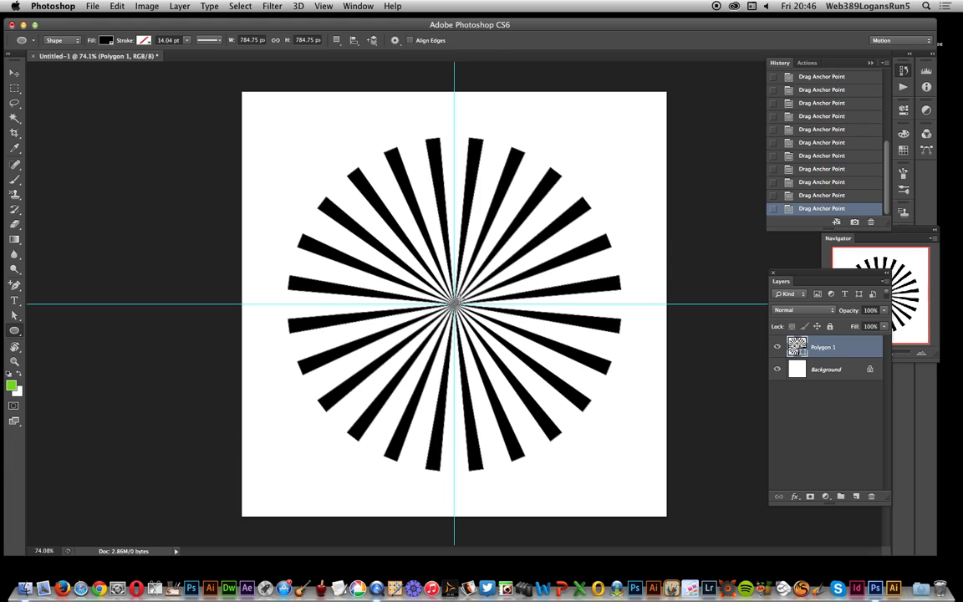
left_click_drag(454, 304, 469, 319)
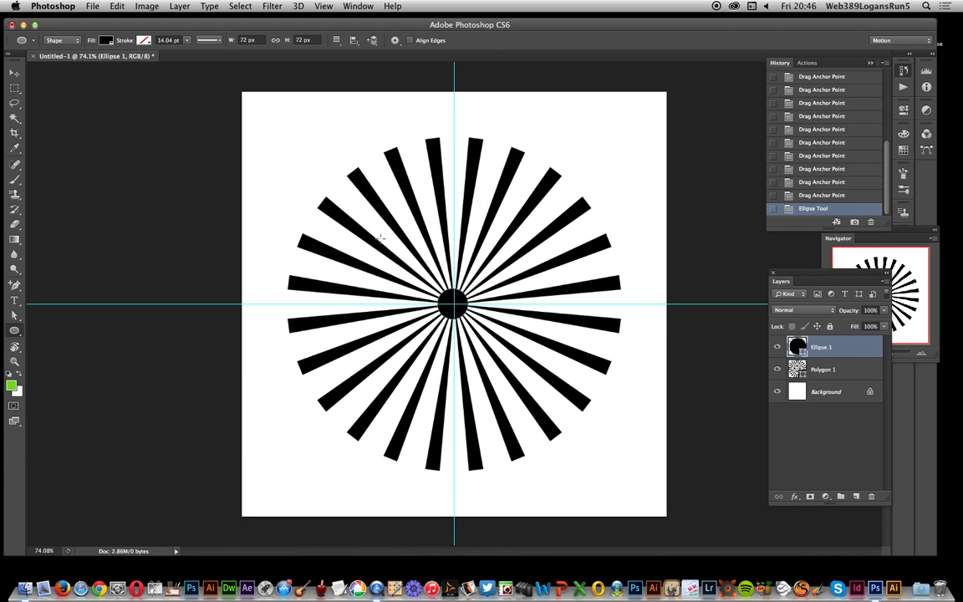
left_click(14, 72)
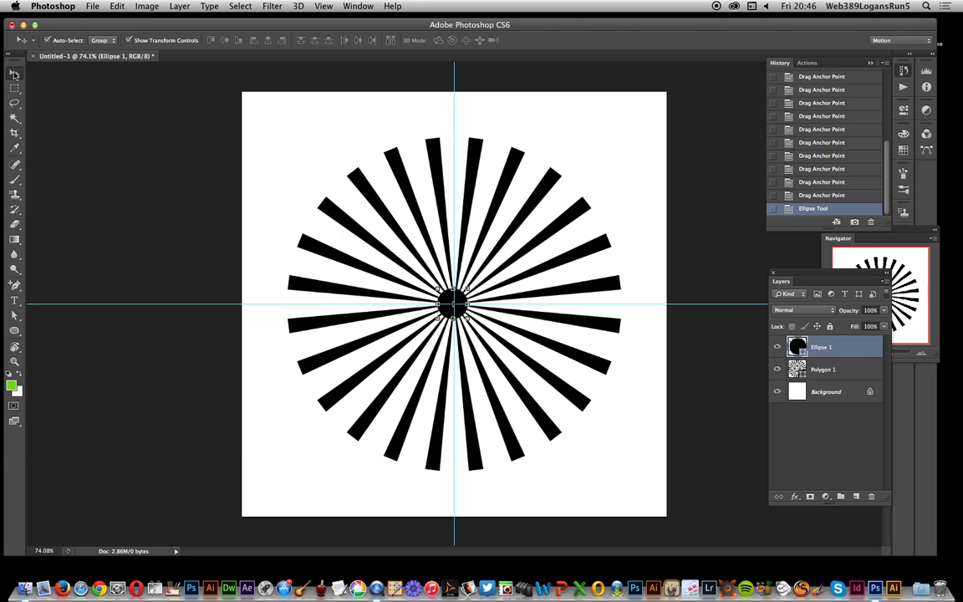
Step: Select the circle and the ray shape together and align their vertical and horizontal centres
left_click_drag(280, 133, 654, 492)
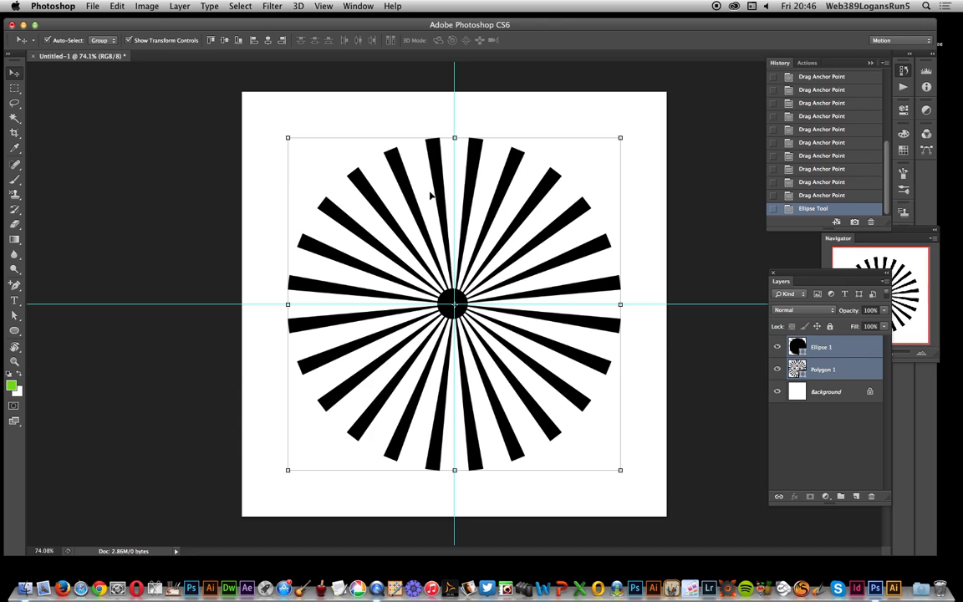
left_click(224, 40)
left_click(268, 40)
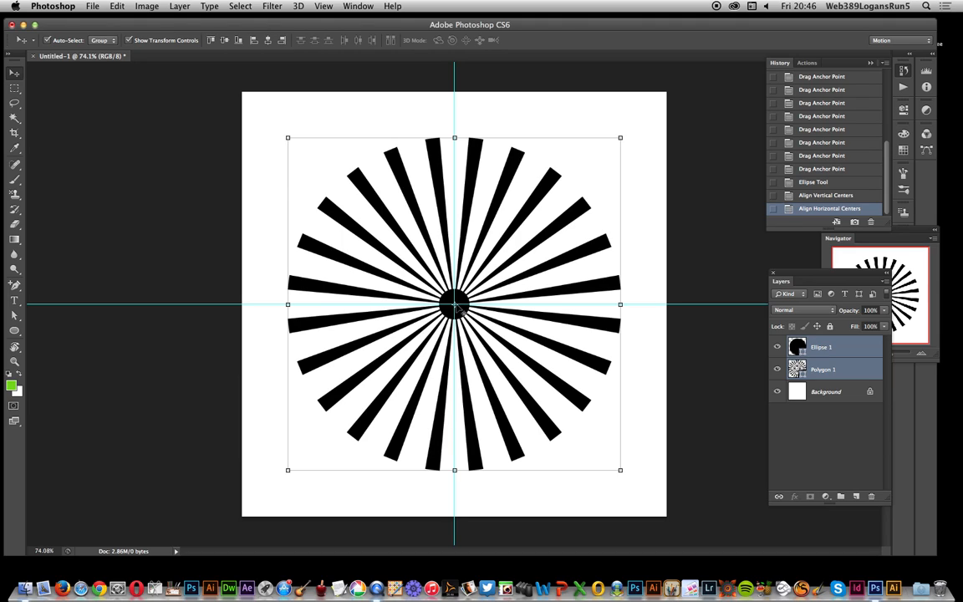
Step: Combine the two selected shapes with Subtract Front Shape to cut the circle out of the rays' centre
left_click(179, 7)
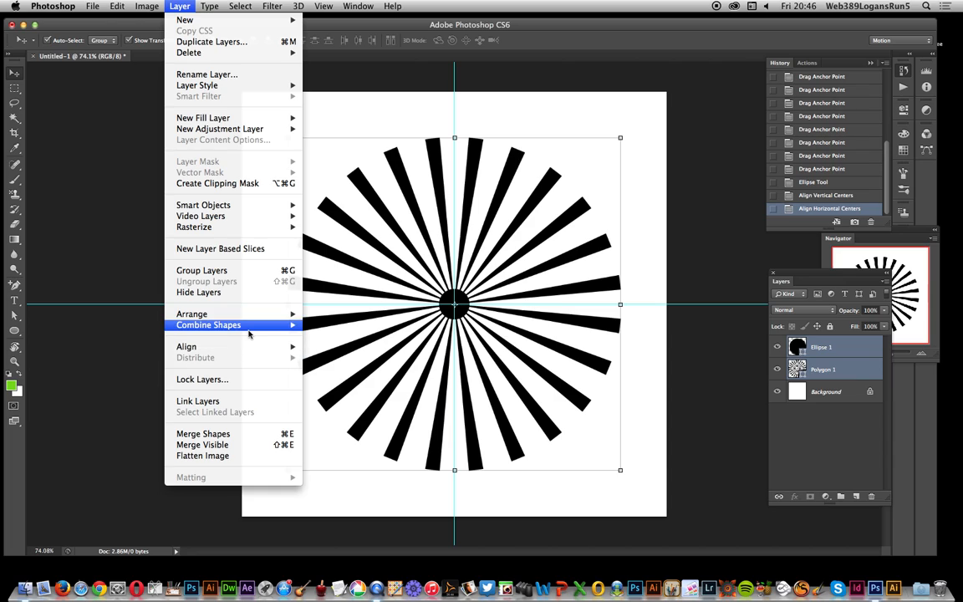
mouse_move(251, 324)
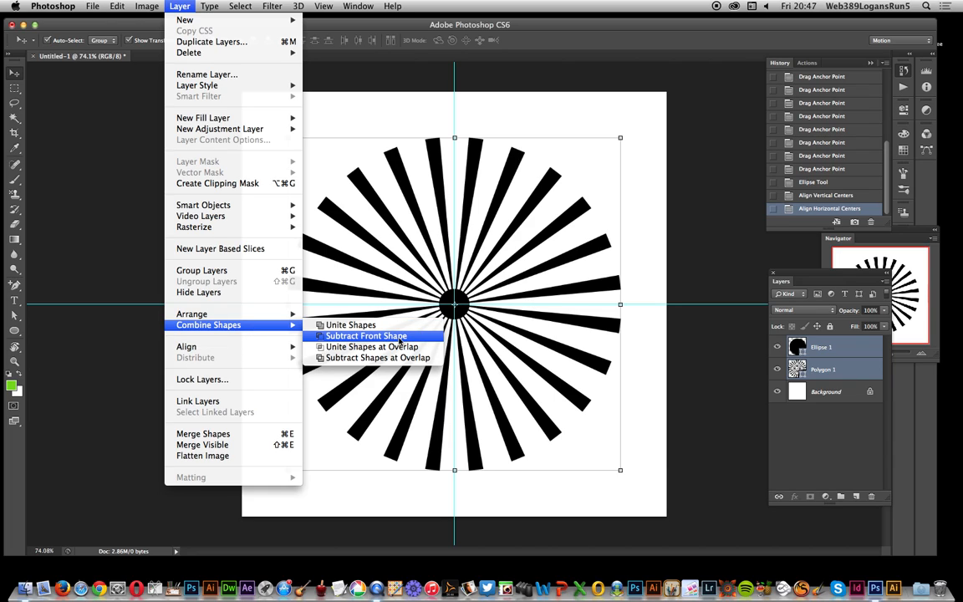
left_click(399, 337)
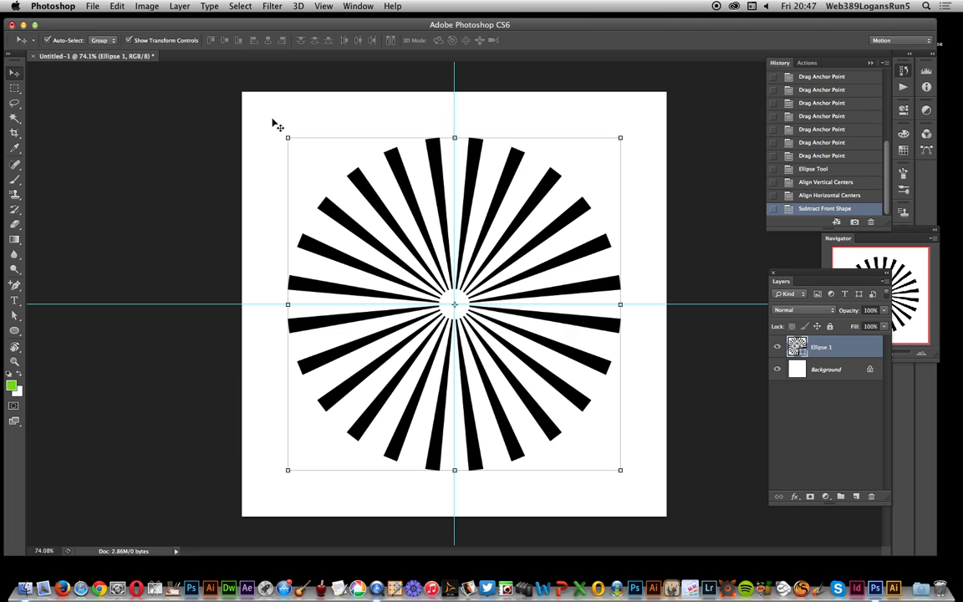
Step: Scale the sunburst up to about 180% width and 174% height so its rays extend beyond the canvas
left_click_drag(288, 137, 163, 37)
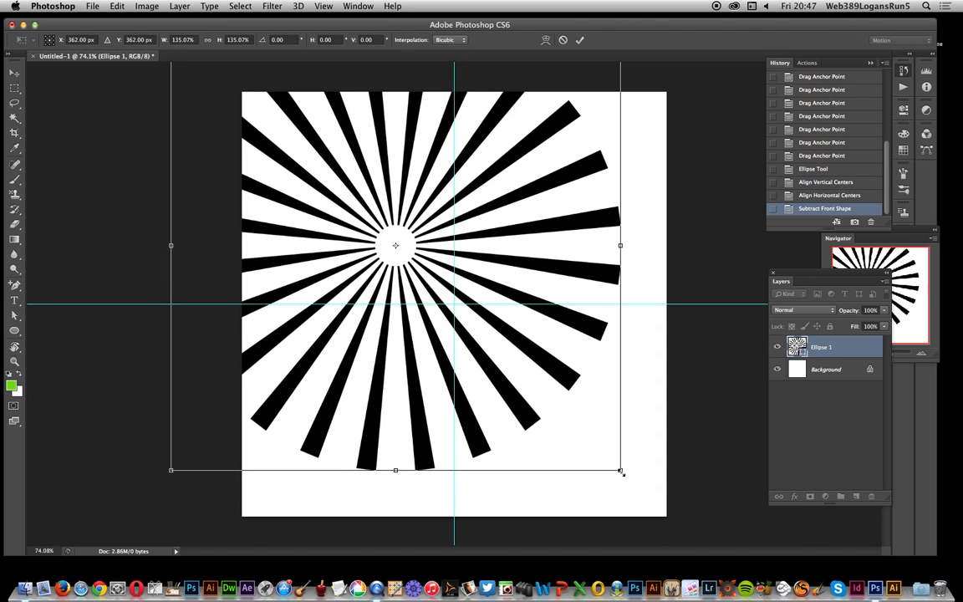
left_click_drag(673, 508, 785, 597)
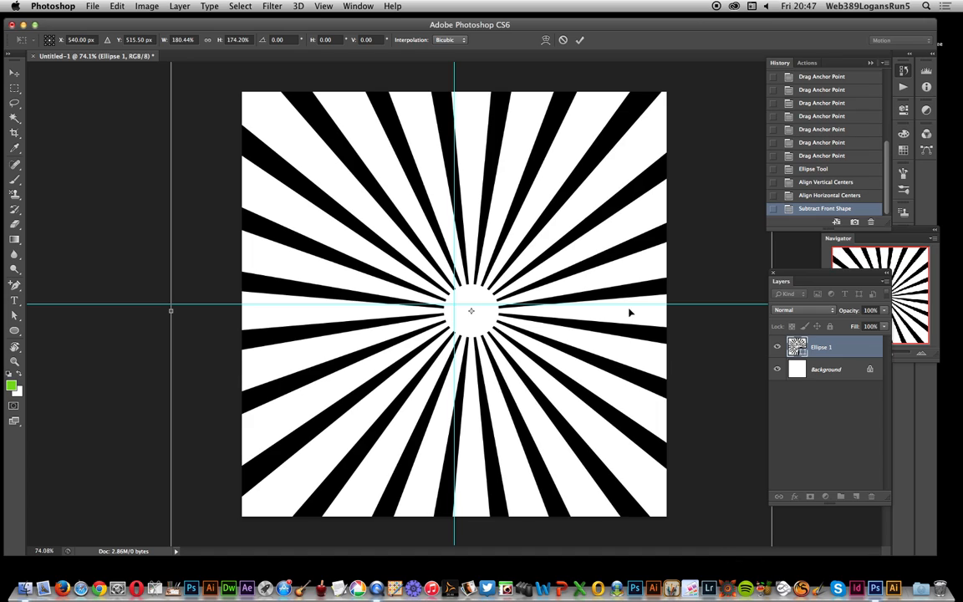
key("Return")
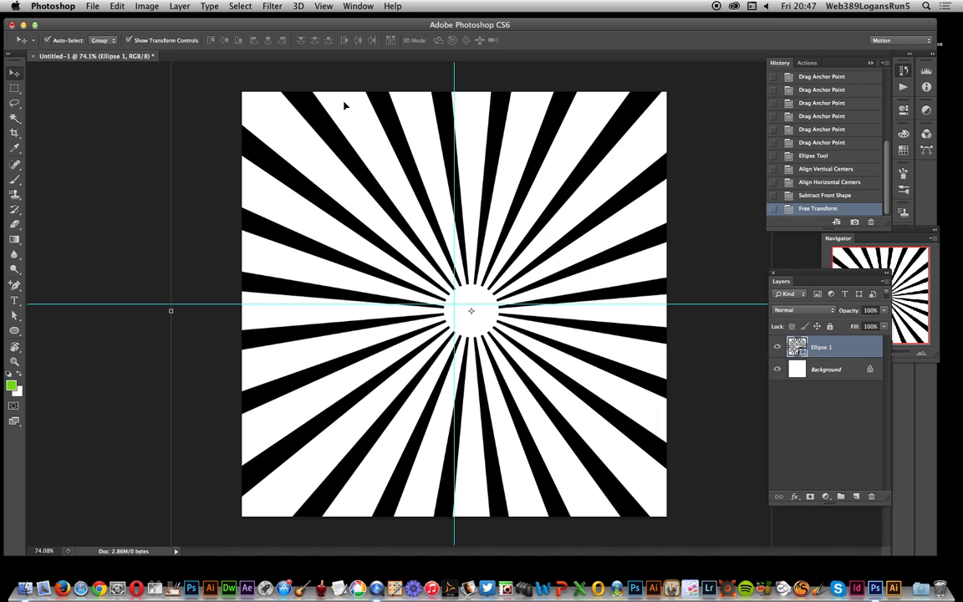
Step: Define the sunburst as a custom shape under the suggested name and revert the document to its blank opening state
left_click(118, 7)
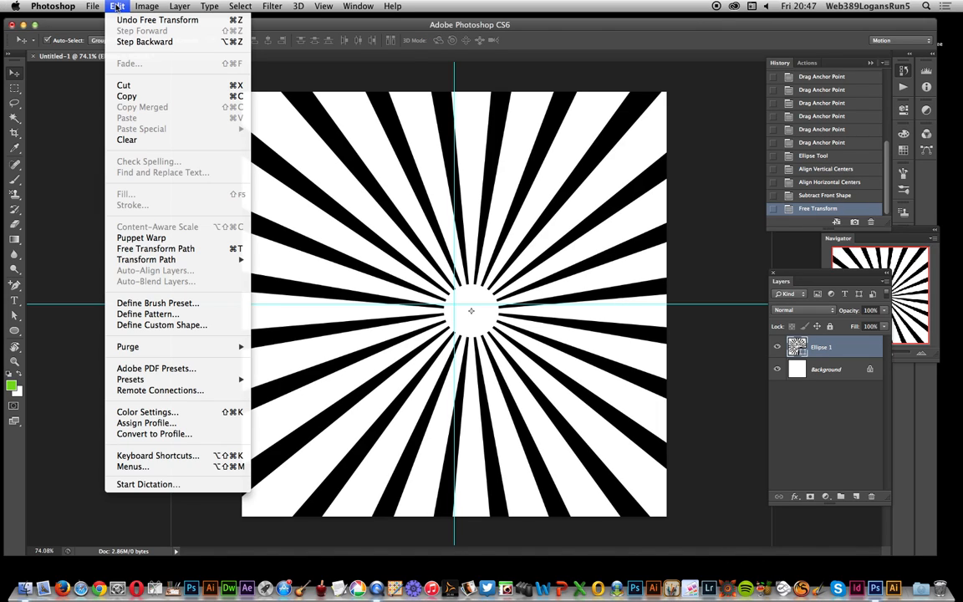
left_click(162, 325)
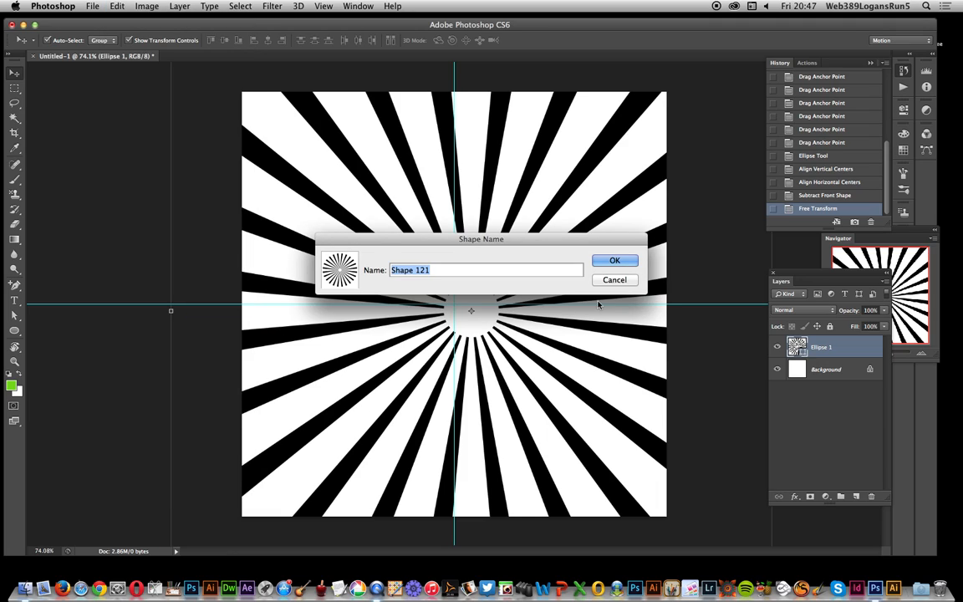
left_click(615, 261)
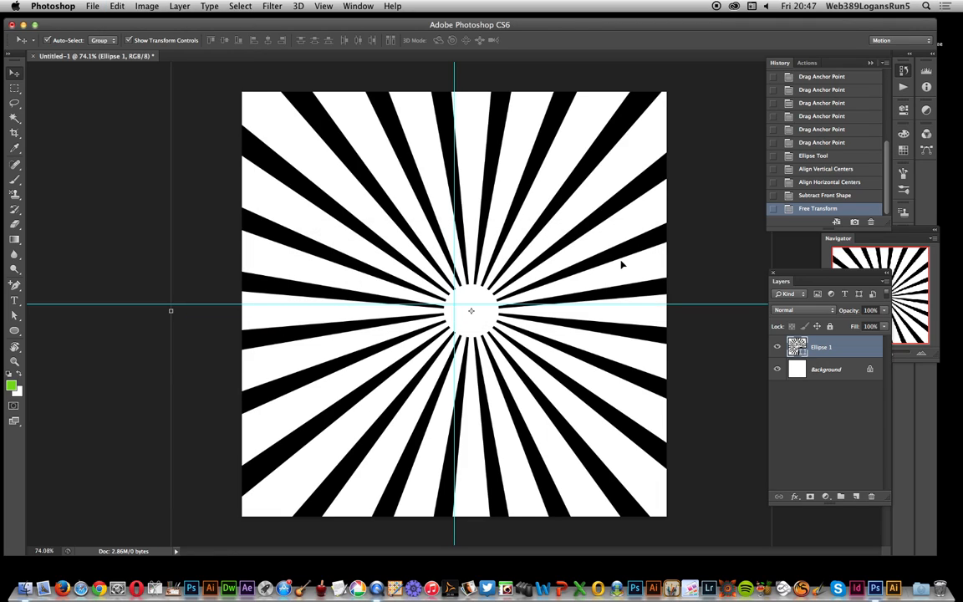
left_click_drag(886, 181, 877, 37)
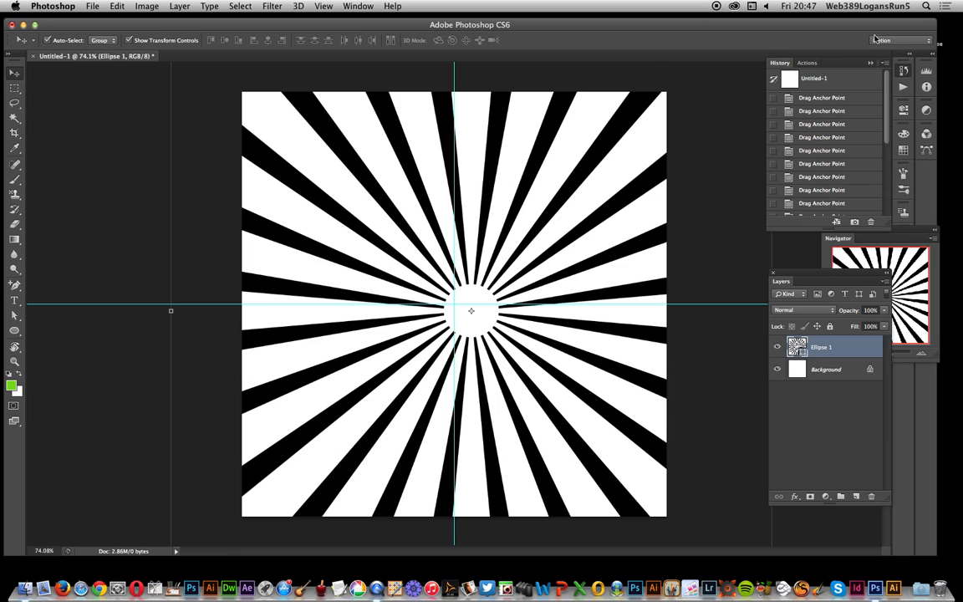
left_click(828, 79)
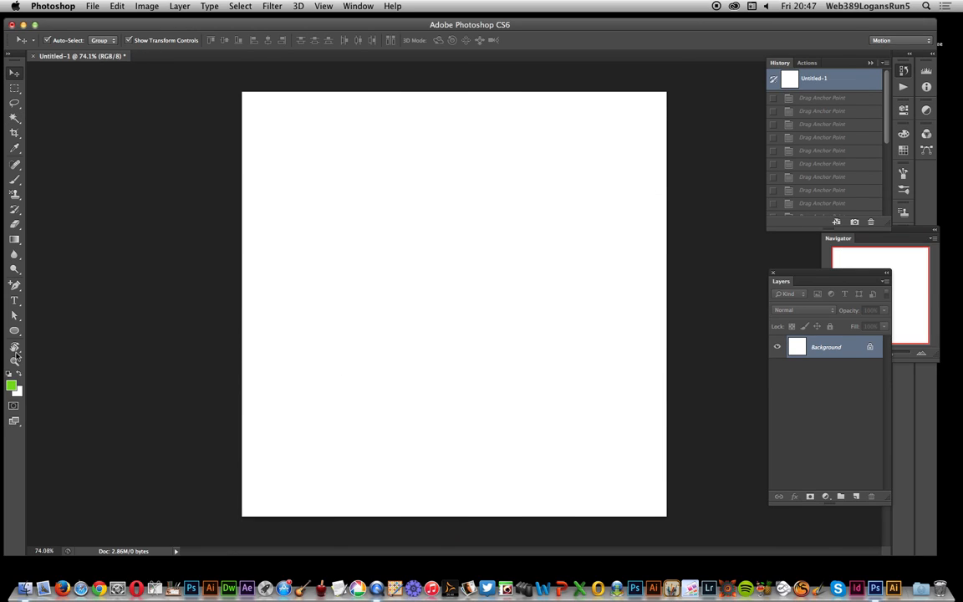
Step: Choose the saved sunburst with the Custom Shape tool and draw it across the canvas at about 980 × 1023 px
left_click(14, 331)
left_click(72, 381)
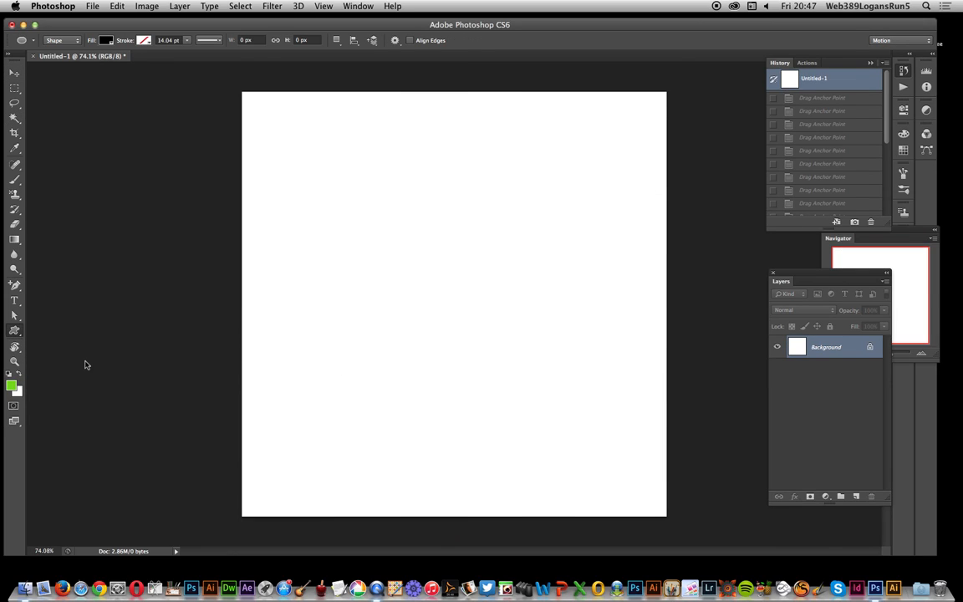
left_click(444, 43)
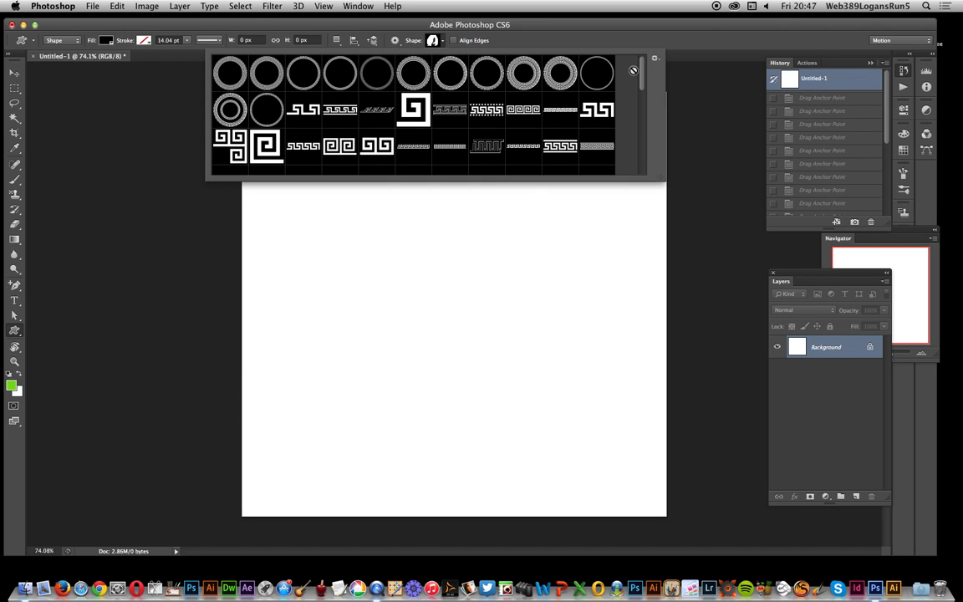
scroll(644, 139, "down", 5)
scroll(644, 140, "down", 5)
left_click(595, 167)
left_click(639, 39)
left_click_drag(251, 99, 669, 535)
Step: Try cyan and blue fills on the sunburst, then set its fill to dark teal
left_click(106, 40)
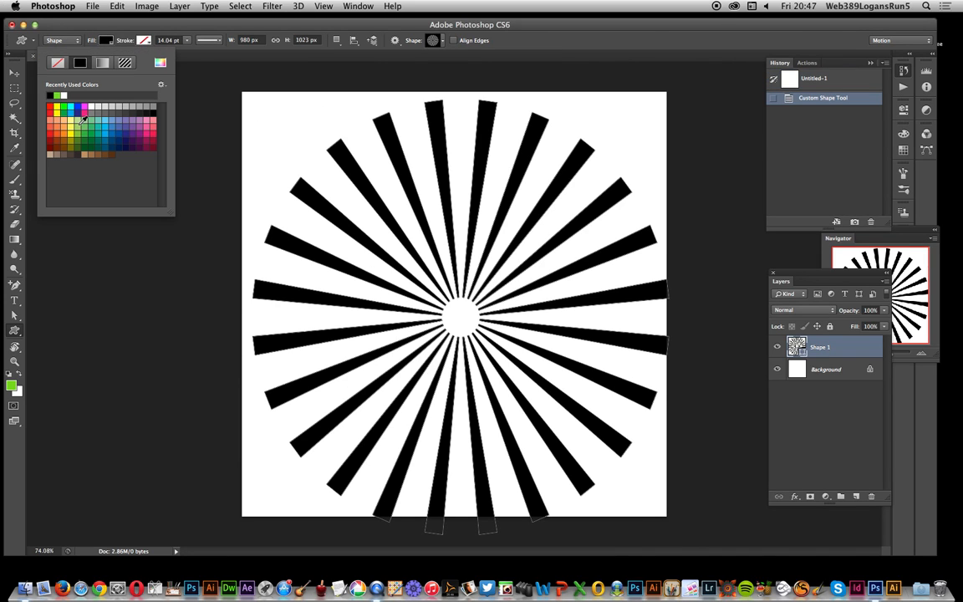
left_click(72, 109)
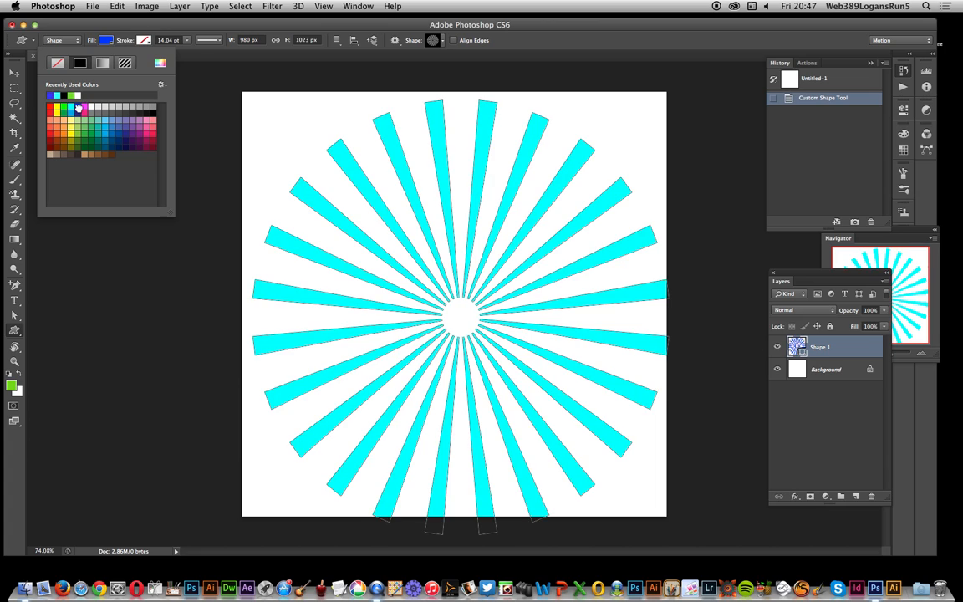
left_click(78, 109)
left_click(102, 132)
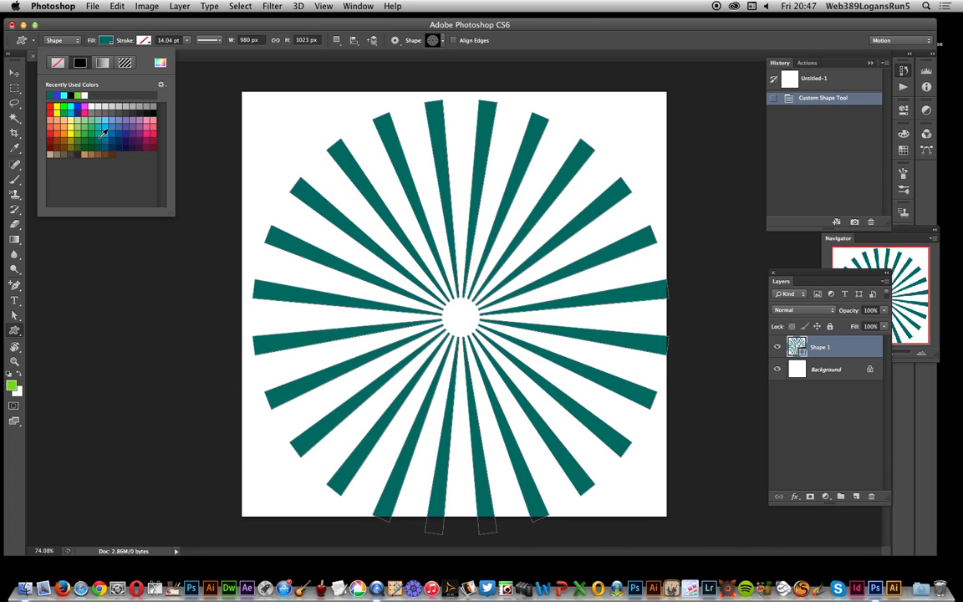
Step: Duplicate the teal sunburst with a slight downward offset and set the original's fill to black
left_click(14, 75)
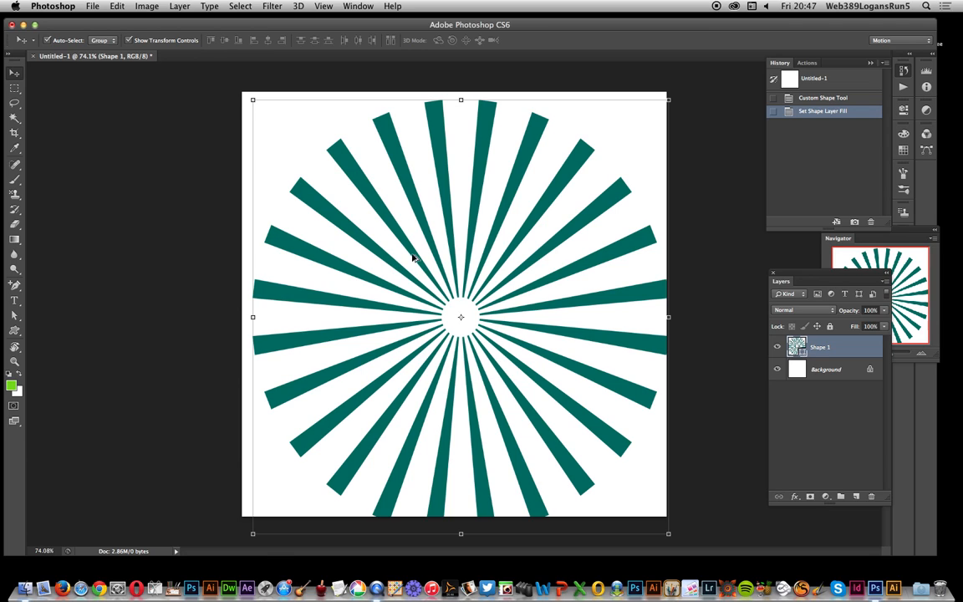
left_click_drag(395, 252, 412, 267)
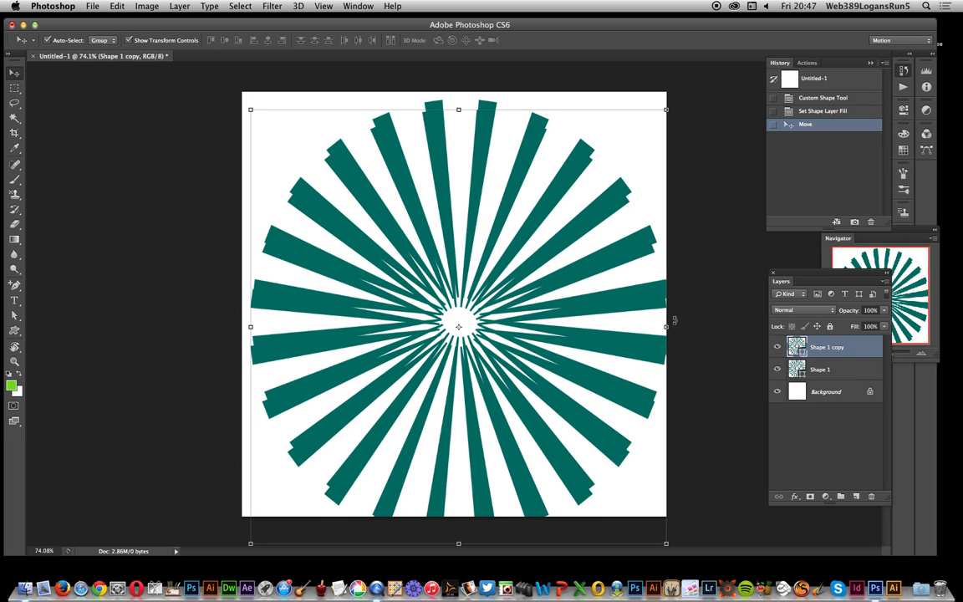
left_click(841, 374)
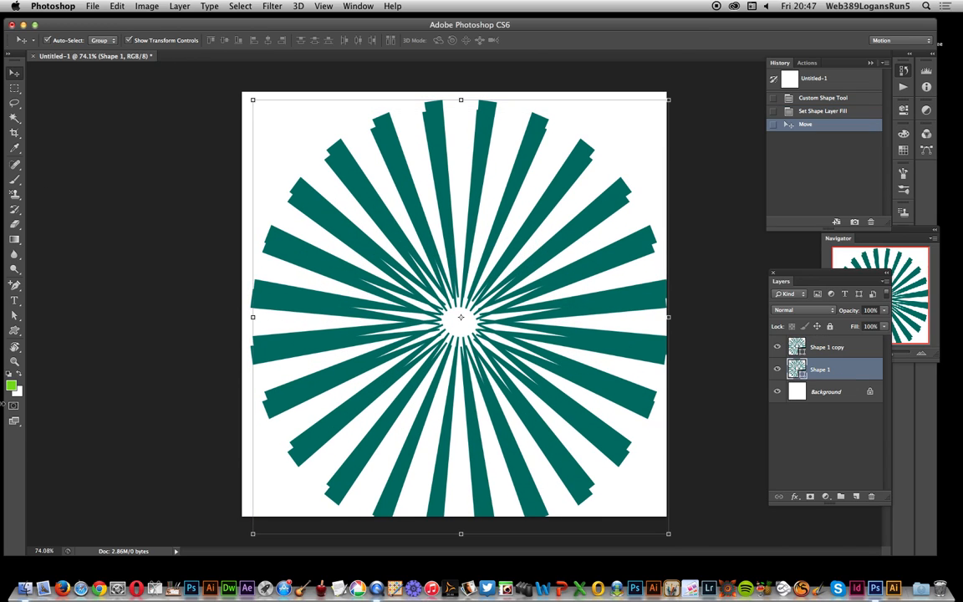
left_click(14, 331)
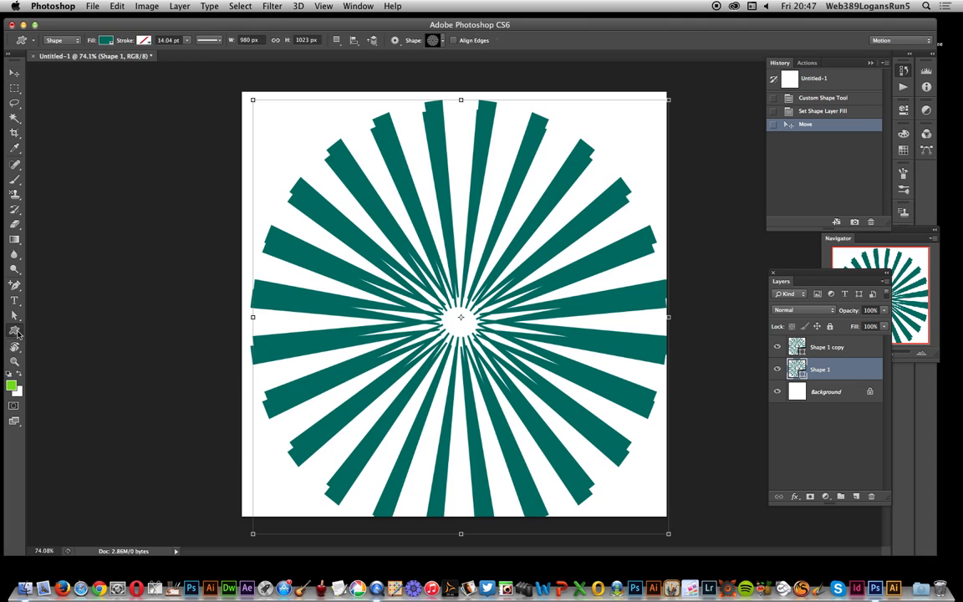
left_click(104, 40)
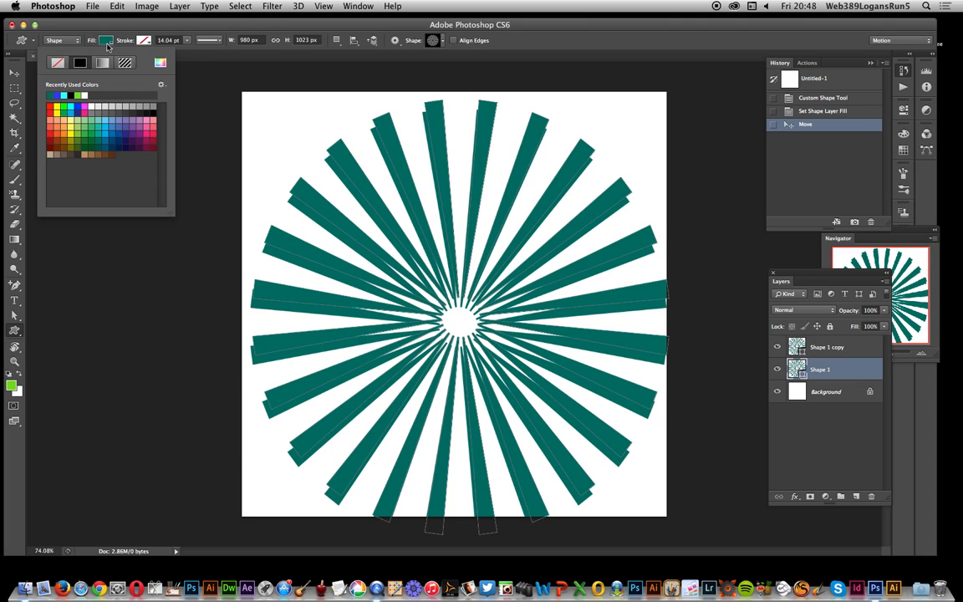
left_click(151, 111)
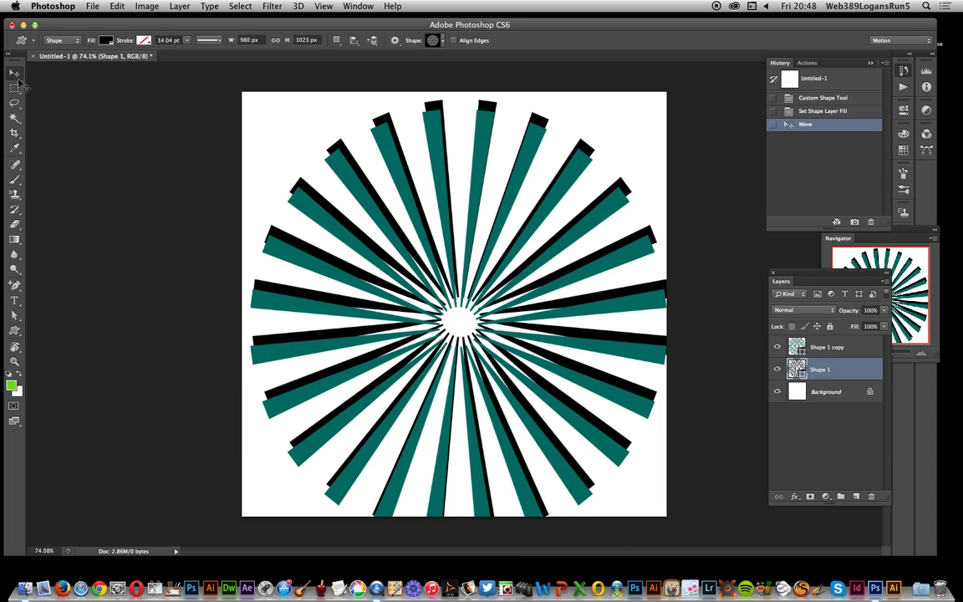
Step: Move the teal copy onto the black sunburst's centre and rotate it so its rays fall between the black ones
left_click(15, 73)
left_click(434, 143)
mouse_move(443, 138)
left_mouse_down()
mouse_move(437, 117)
mouse_move(437, 129)
left_mouse_up()
left_click_drag(678, 93, 701, 126)
key("Return")
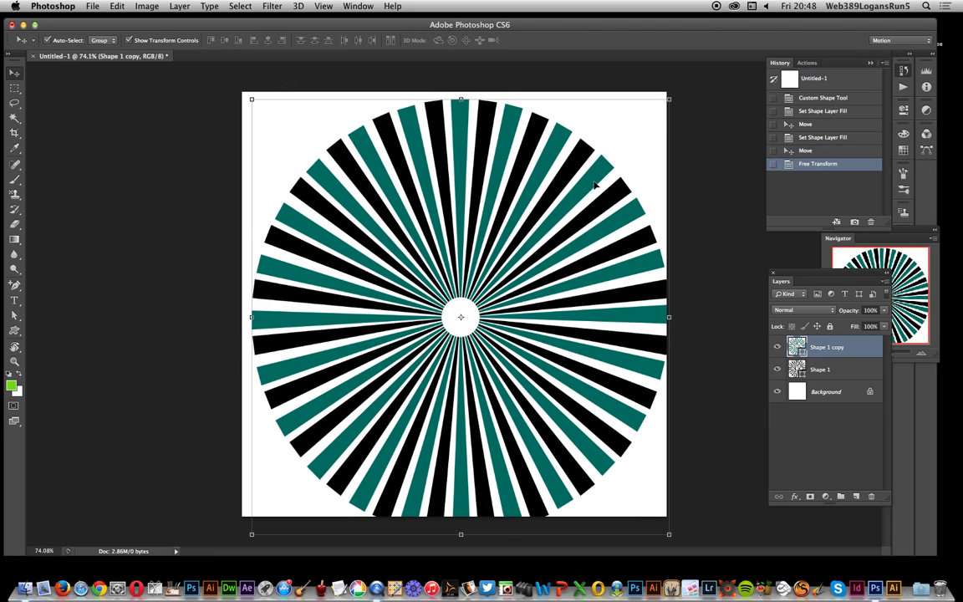